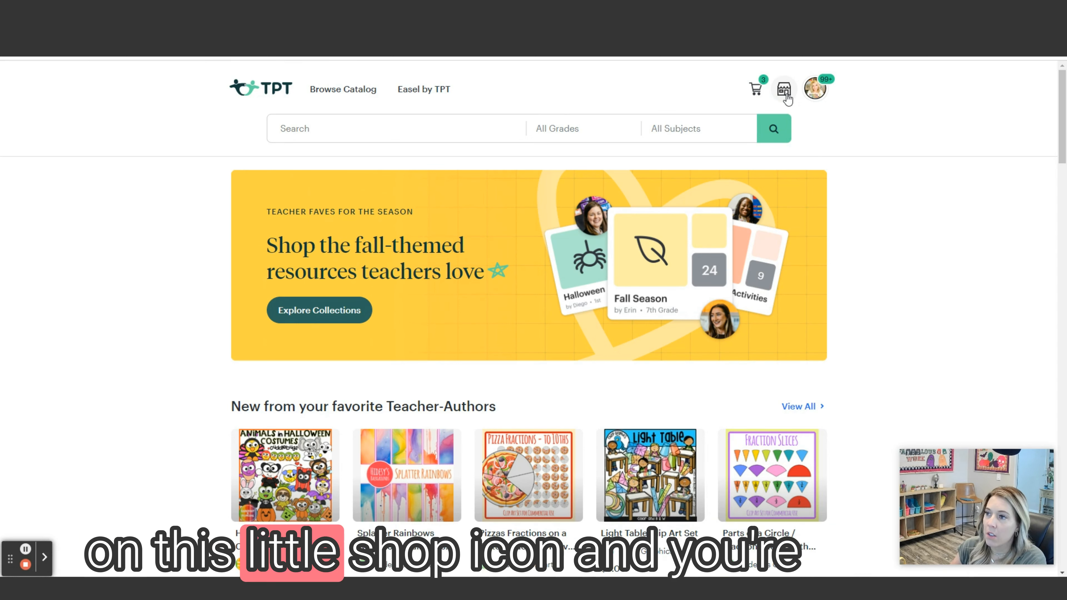
# Step: Start a new product listing in the seller store, choosing Digital Download as the product type
pyautogui.click(784, 90)
pyautogui.click(744, 143)
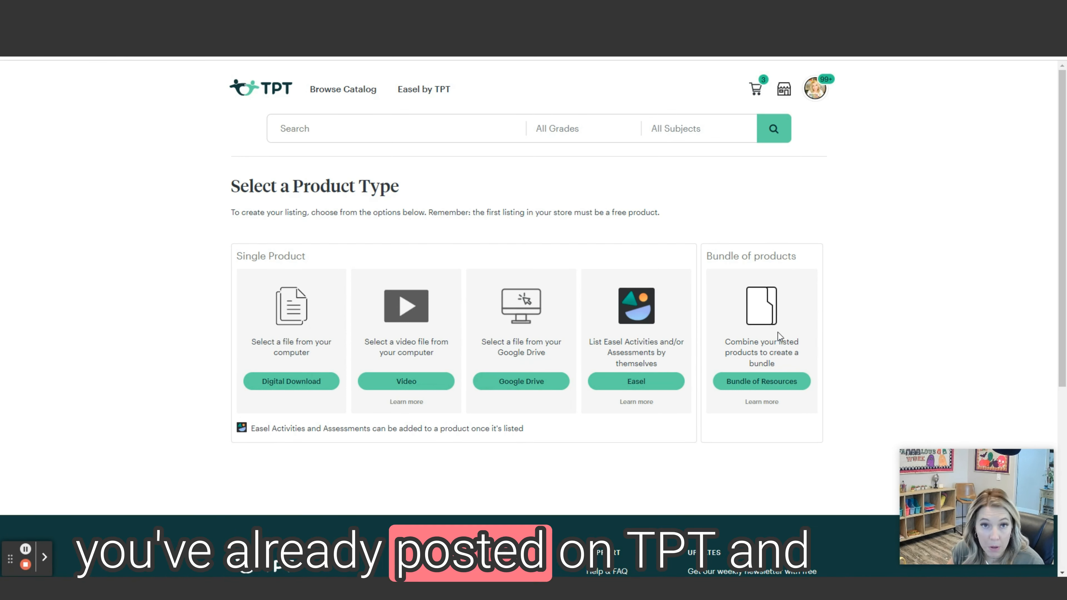
pyautogui.click(269, 379)
pyautogui.click(290, 272)
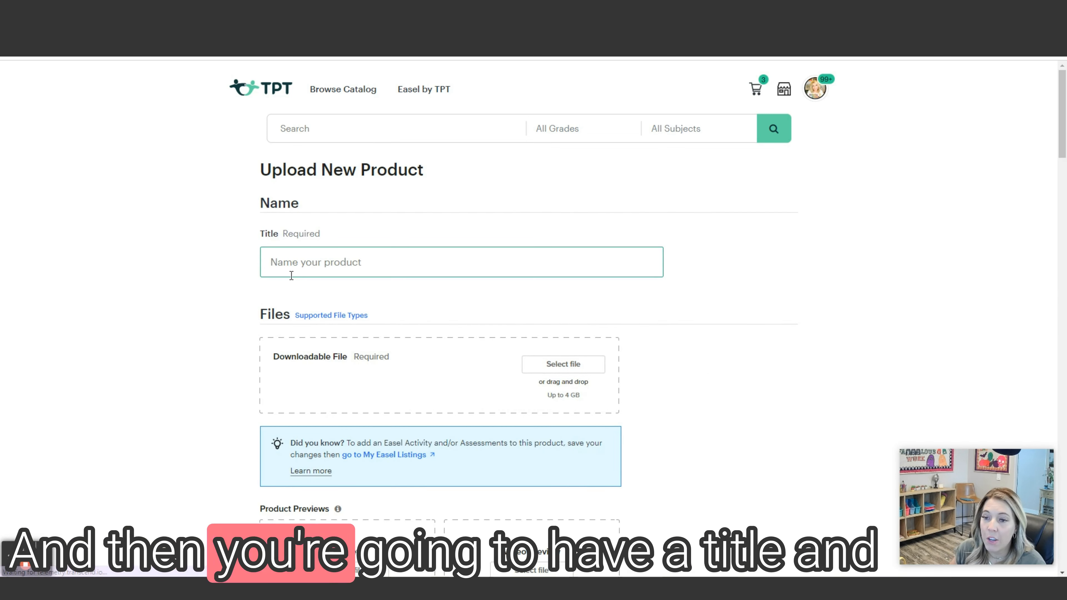
# Step: Enter "Halloween Bulletin Board Decor Kit" as the product title and dismiss the Seasonal Titles notice
pyautogui.scroll(-1, 305, 257)
pyautogui.scroll(-1, 306, 255)
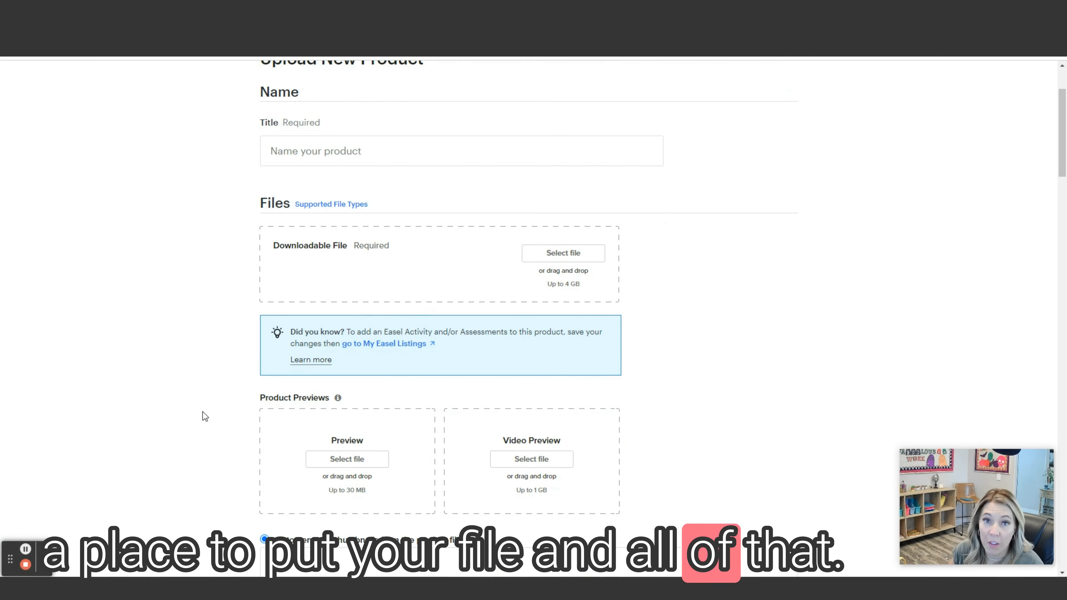
pyautogui.click(325, 152)
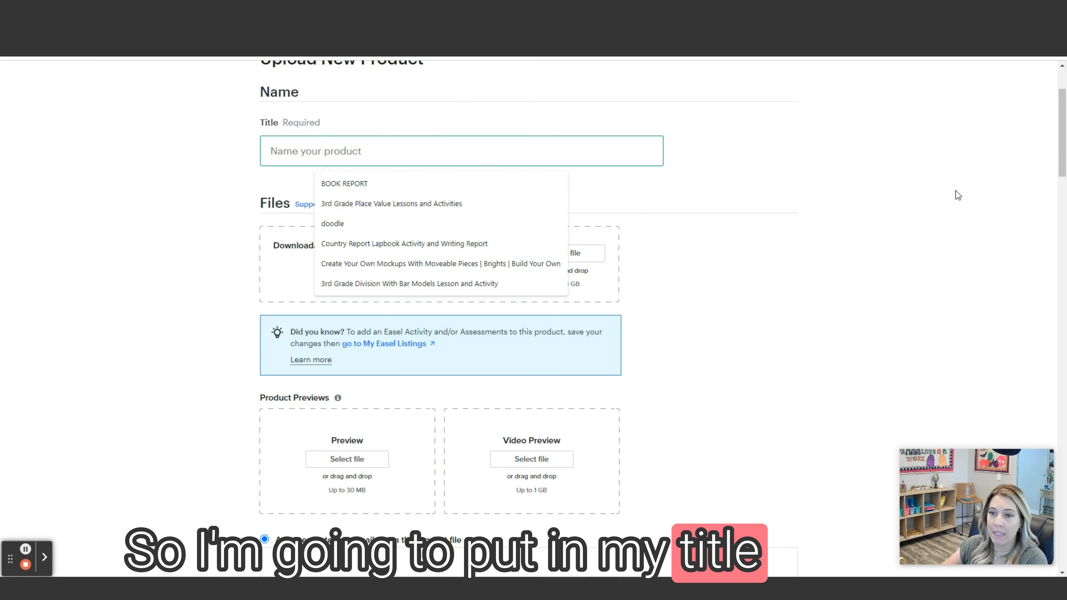
pyautogui.write('Hall')
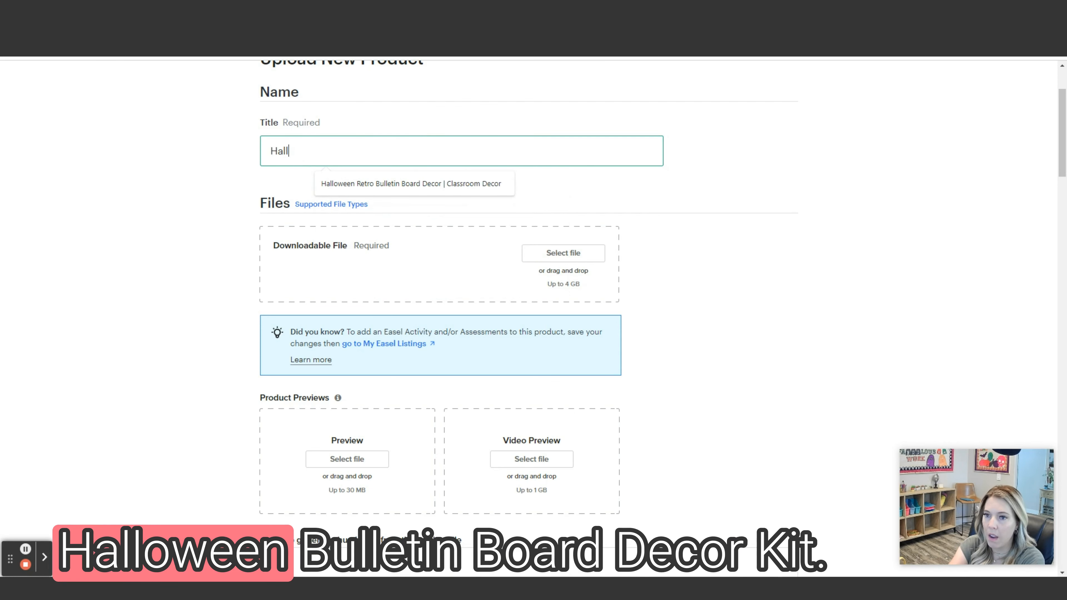
pyautogui.write('oiw')
pyautogui.press('BackSpace')
pyautogui.write('en ')
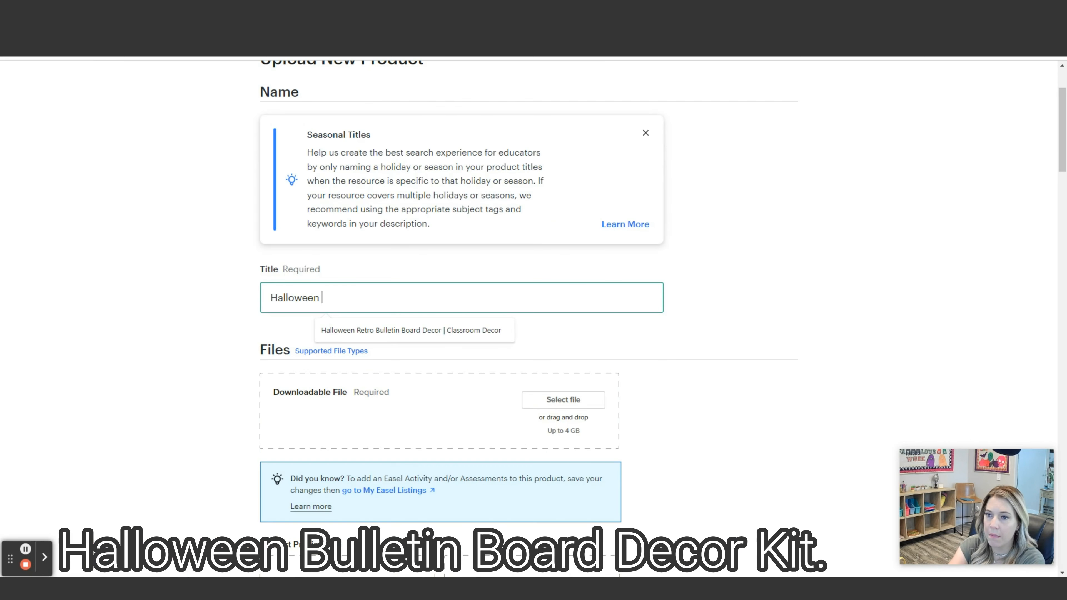
pyautogui.write('Bulletin Boa')
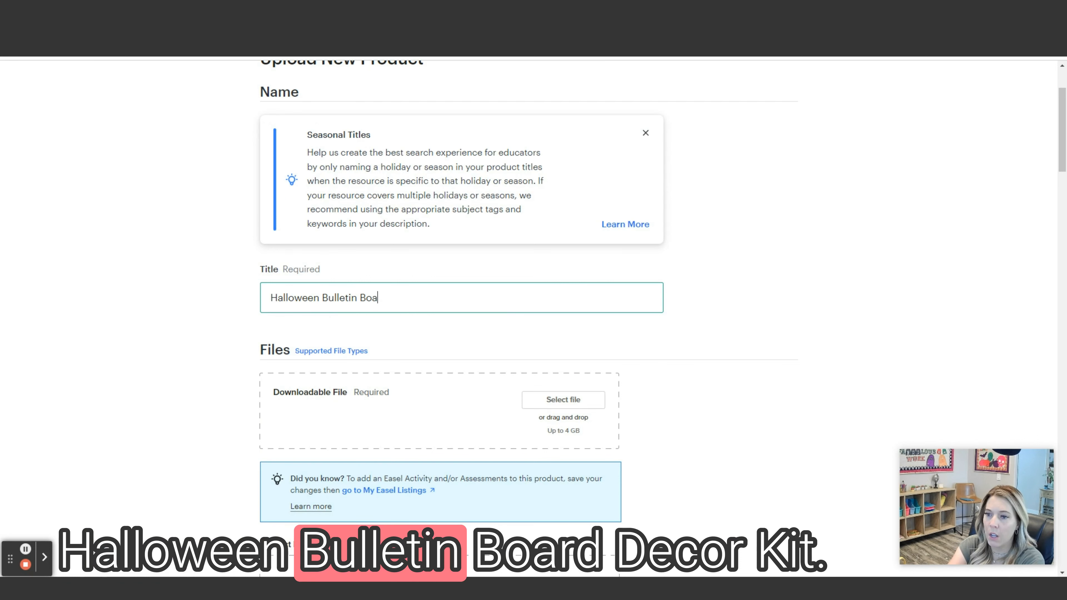
pyautogui.write('rd Decor Kit')
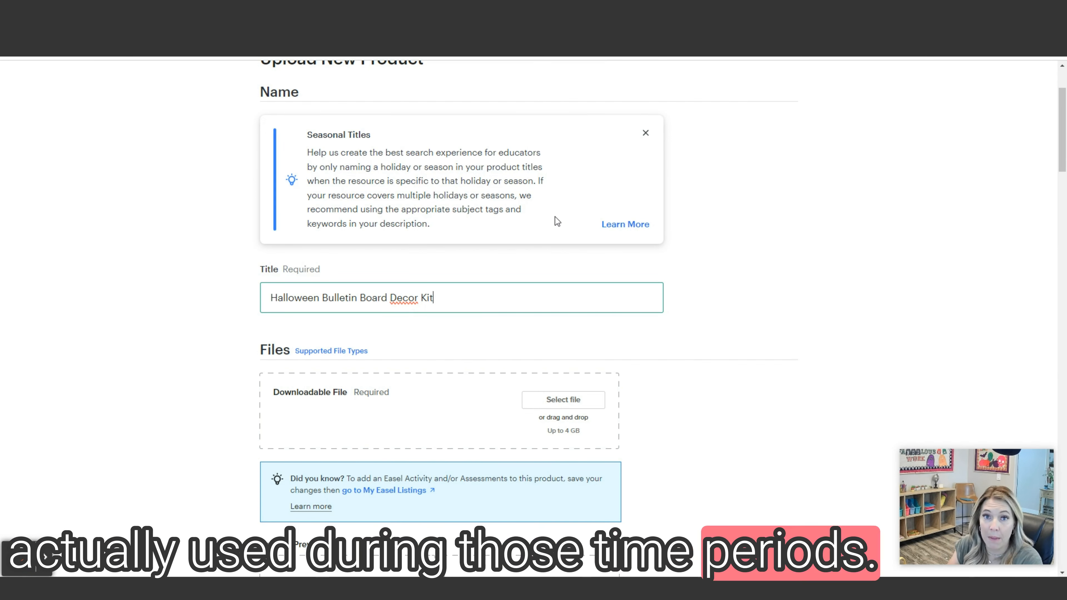
pyautogui.click(652, 136)
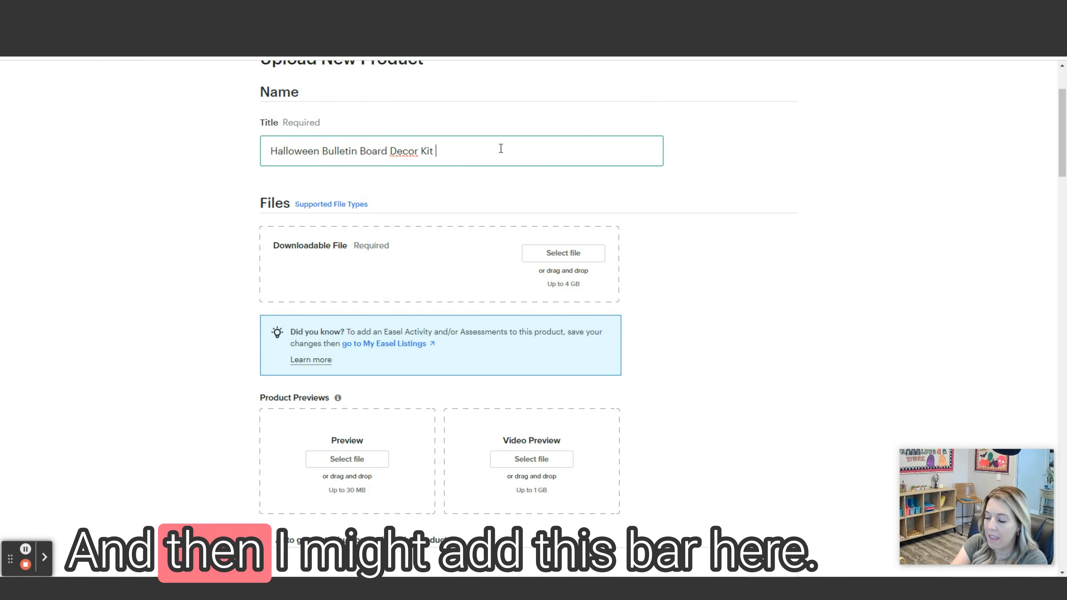
# Step: Append "| Create Your Own Classroom Decor" to the product title
pyautogui.press('capslock')
pyautogui.write('| Creart')
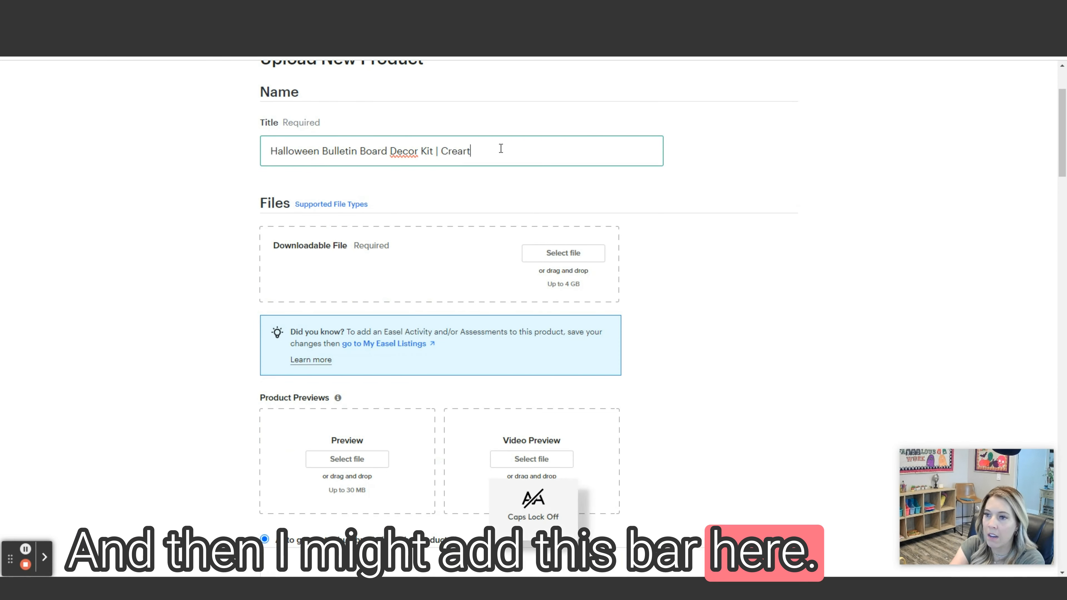
pyautogui.write('e')
pyautogui.write('te')
pyautogui.press('capslock')
pyautogui.write('Y')
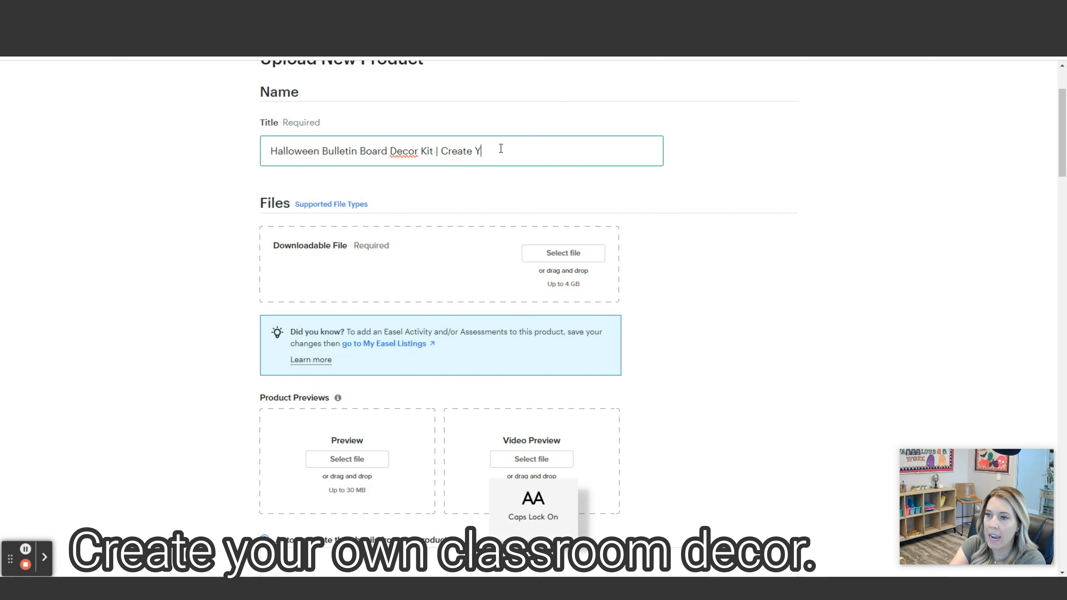
pyautogui.write('our O')
pyautogui.press('capslock')
pyautogui.write('wn Classro')
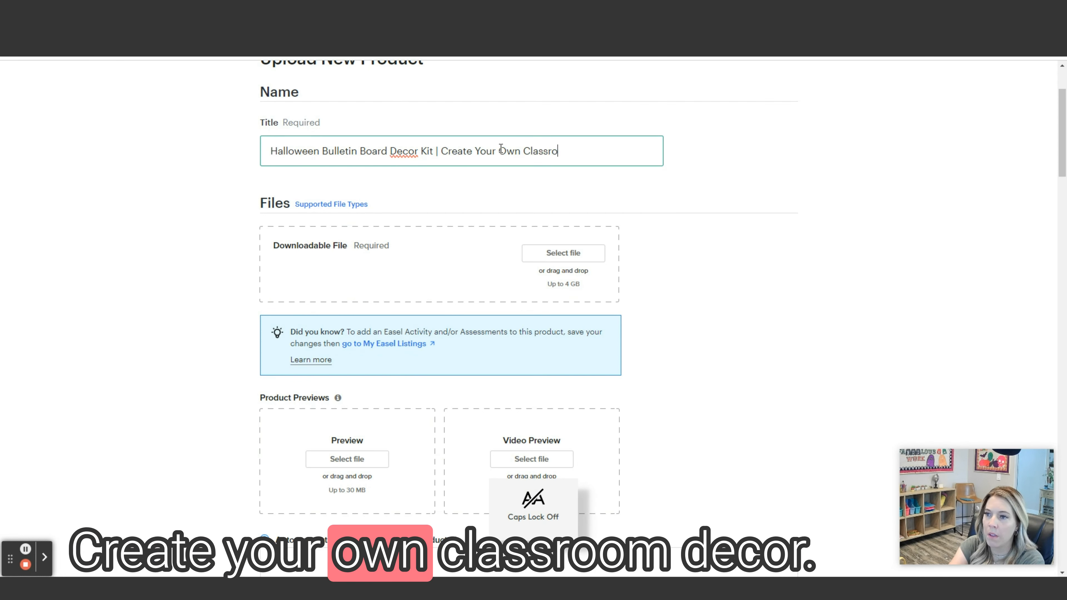
pyautogui.write('om Decor')
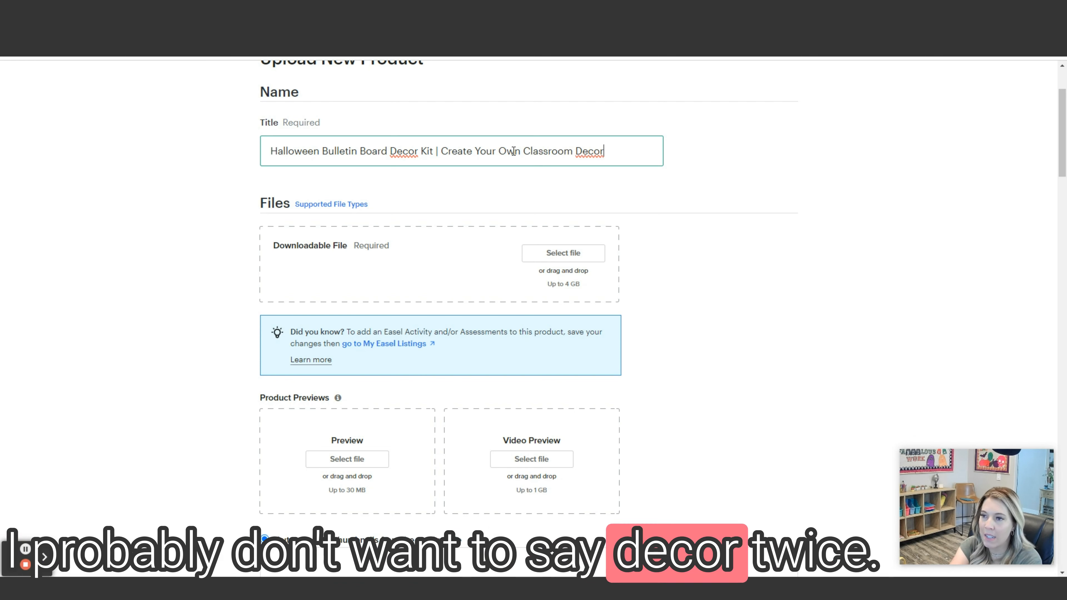
# Step: Replace the last word of the product title with "Door"
pyautogui.press('BackSpace')
pyautogui.press('BackSpace')
pyautogui.press('BackSpace')
pyautogui.press('BackSpace')
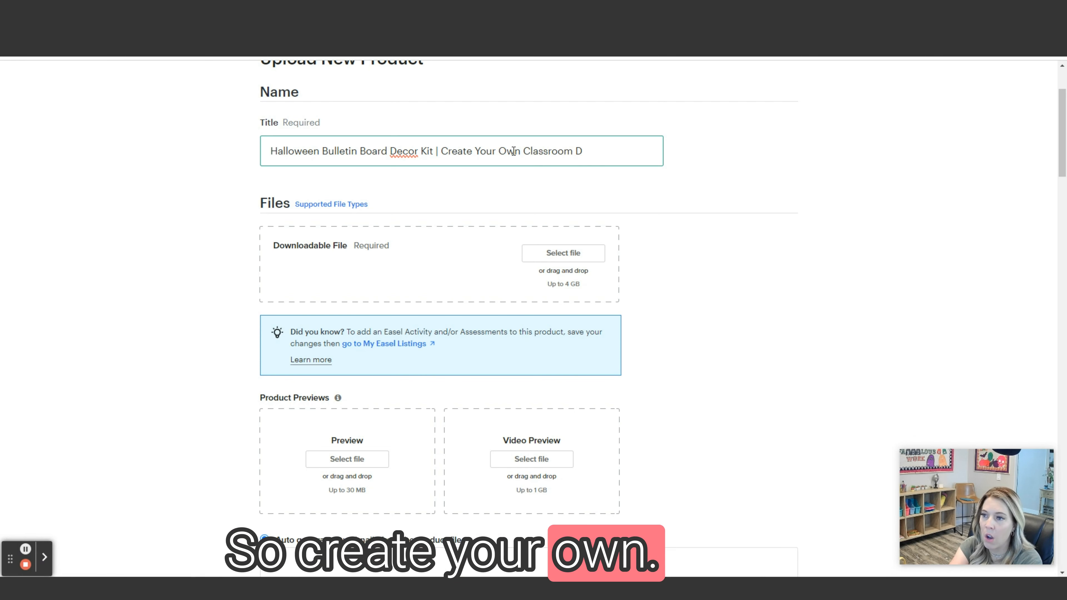
pyautogui.press('capslock')
pyautogui.write('D')
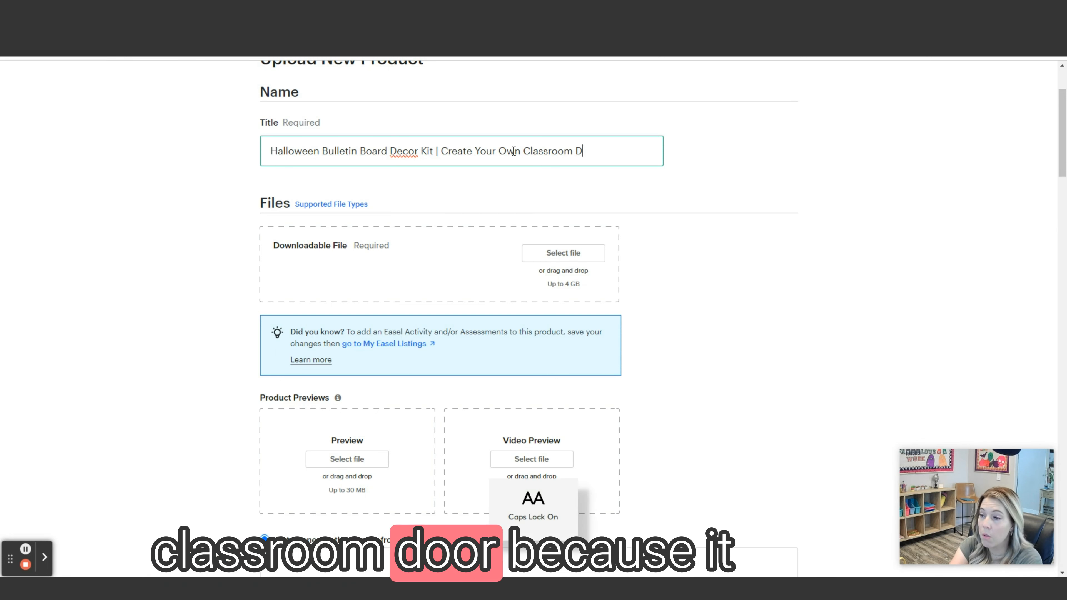
pyautogui.press('capslock')
pyautogui.write('oor')
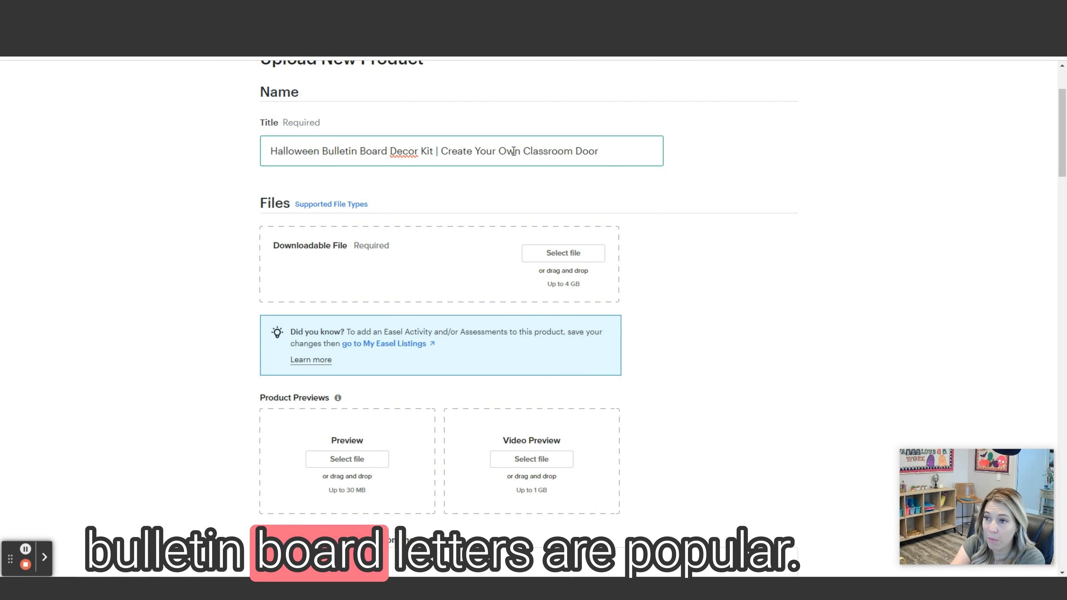
# Step: Remove "Classroom Door" from the end of the product title and append "| Bulletin Letter Included" instead
pyautogui.press('BackSpace')
pyautogui.press('BackSpace')
pyautogui.press('BackSpace')
pyautogui.press('BackSpace')
pyautogui.press('BackSpace')
pyautogui.press('BackSpace')
pyautogui.press('BackSpace')
pyautogui.press('BackSpace')
pyautogui.press('BackSpace')
pyautogui.press('BackSpace')
pyautogui.press('BackSpace')
pyautogui.press('BackSpace')
pyautogui.press('BackSpace')
pyautogui.press('BackSpace')
pyautogui.press('BackSpace')
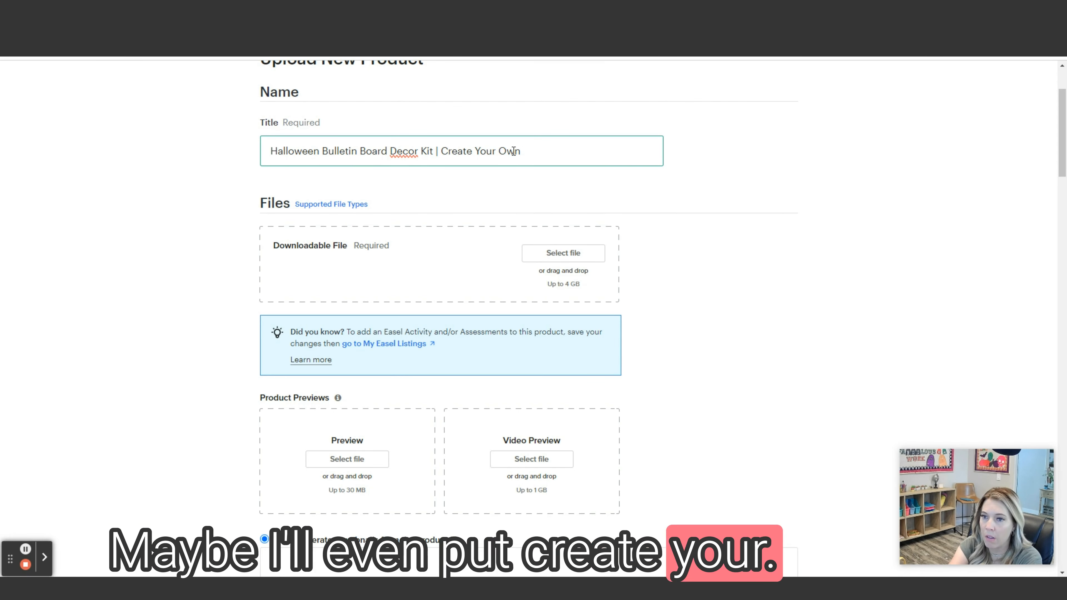
pyautogui.press('BackSpace')
pyautogui.write('n ')
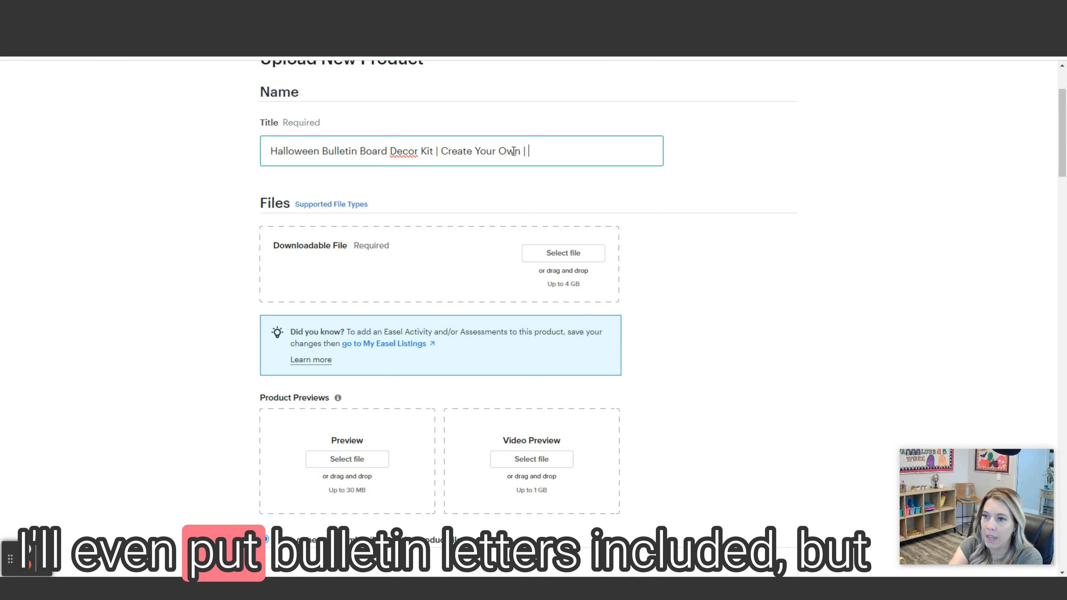
pyautogui.write('| Bullet in')
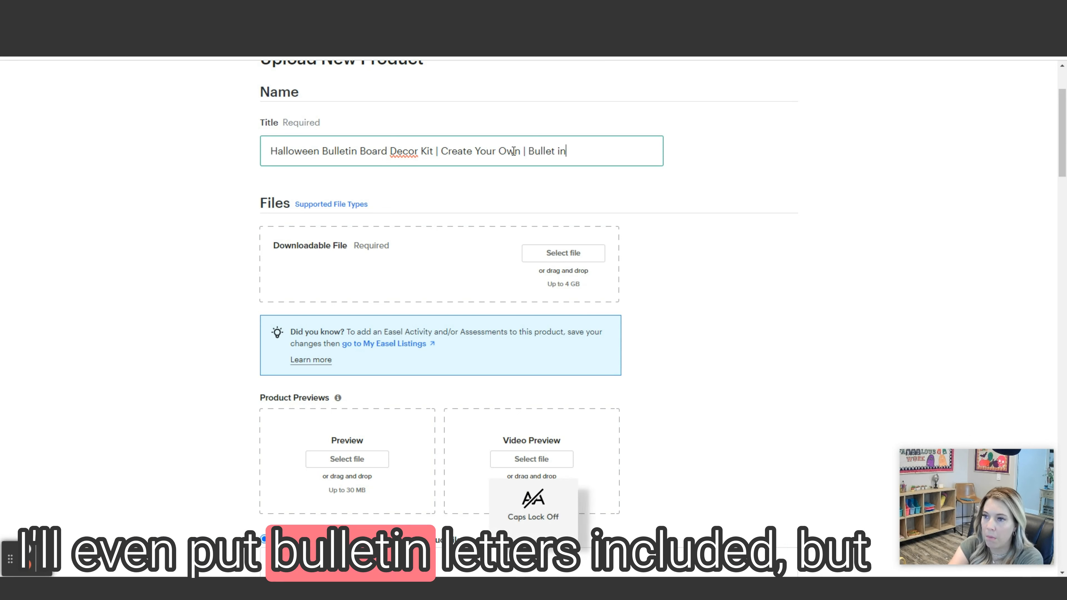
pyautogui.write(' Leter')
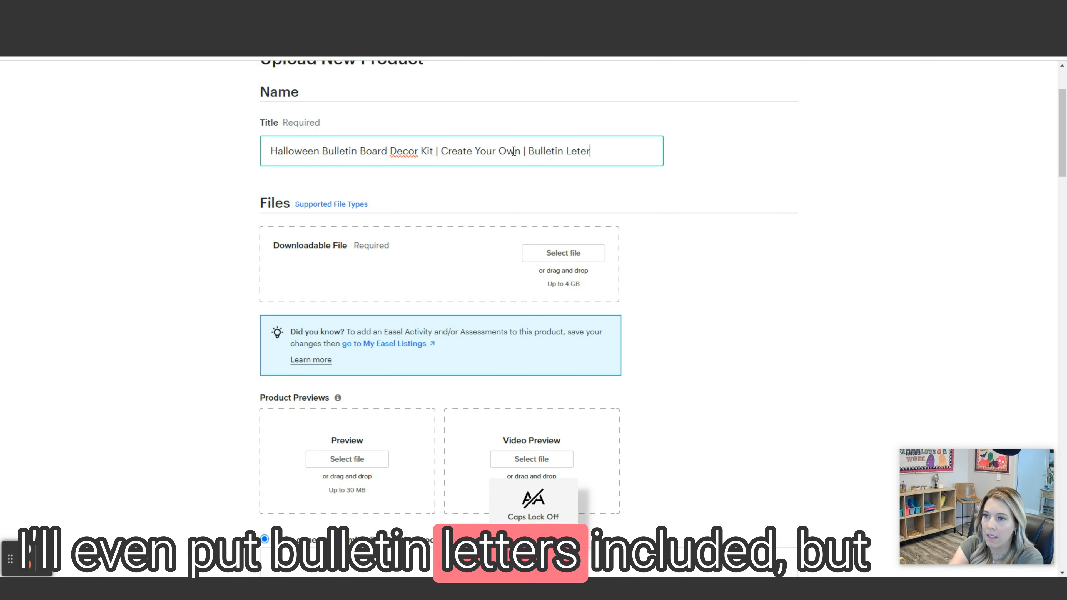
pyautogui.press('BackSpace')
pyautogui.press('BackSpace')
pyautogui.write('ter Included')
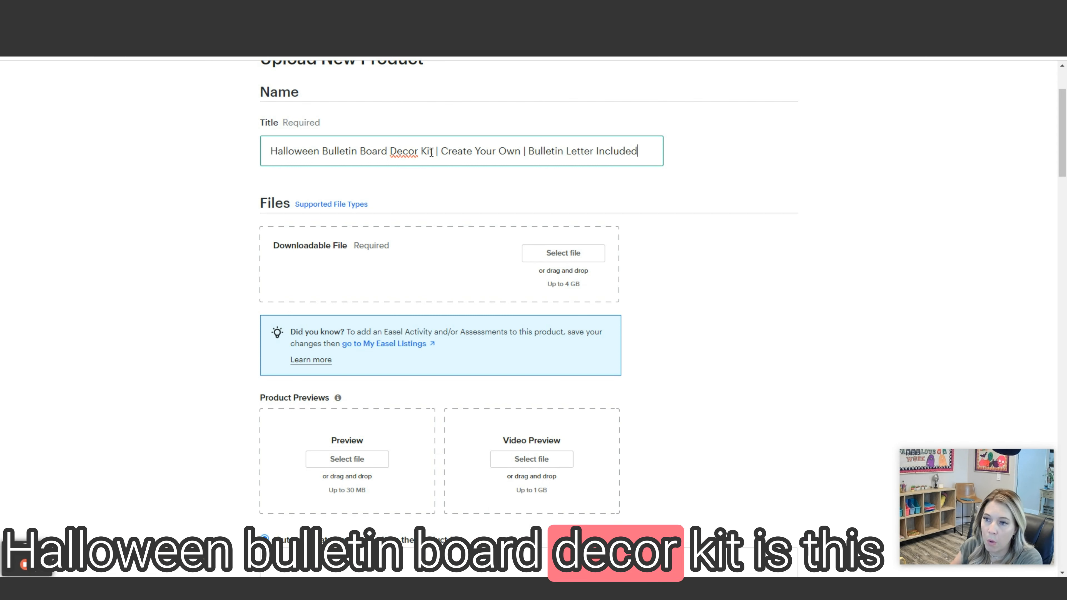
pyautogui.moveTo(431, 153); pyautogui.dragTo(415, 153)
pyautogui.moveTo(301, 148); pyautogui.dragTo(245, 152)
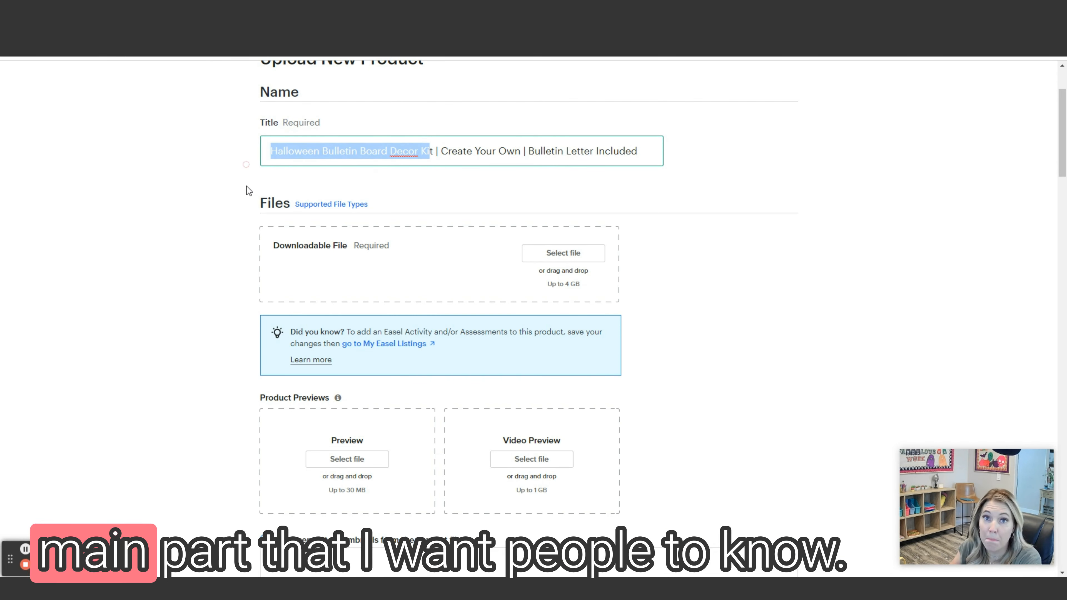
pyautogui.click(213, 237)
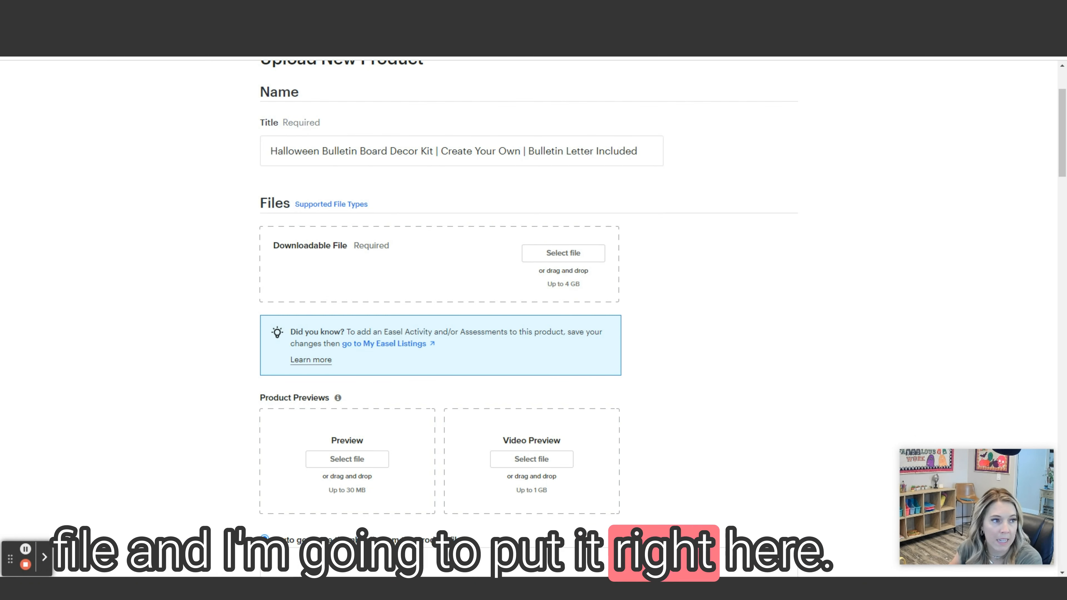
# Step: Upload "Retro Halloween Bulletin Board Writing Prompt and Craftivity.zip" as the product's downloadable file
pyautogui.moveTo(0, 284); pyautogui.dragTo(361, 284)
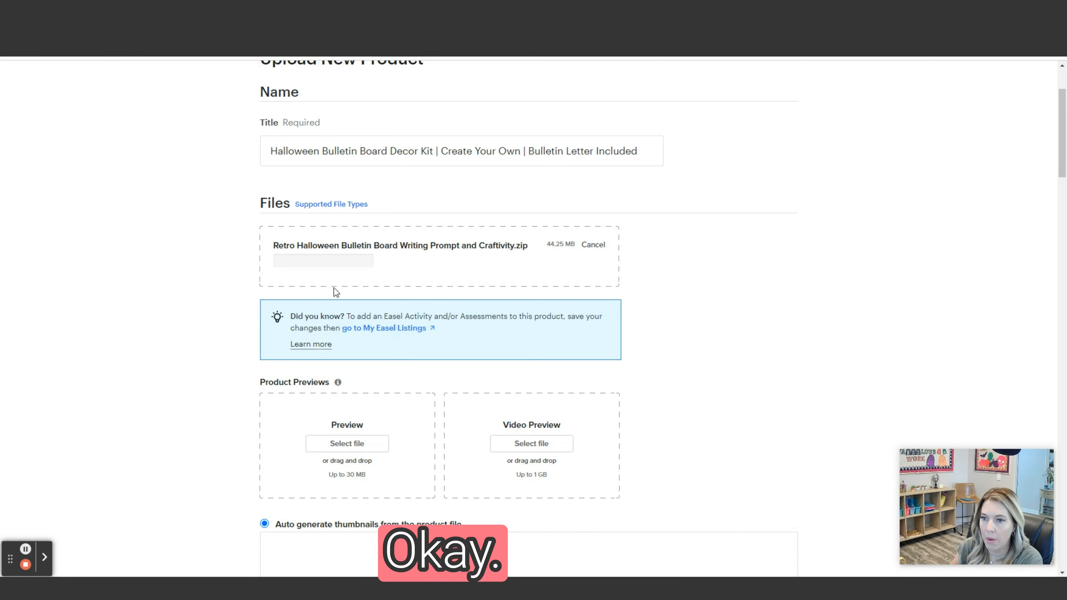
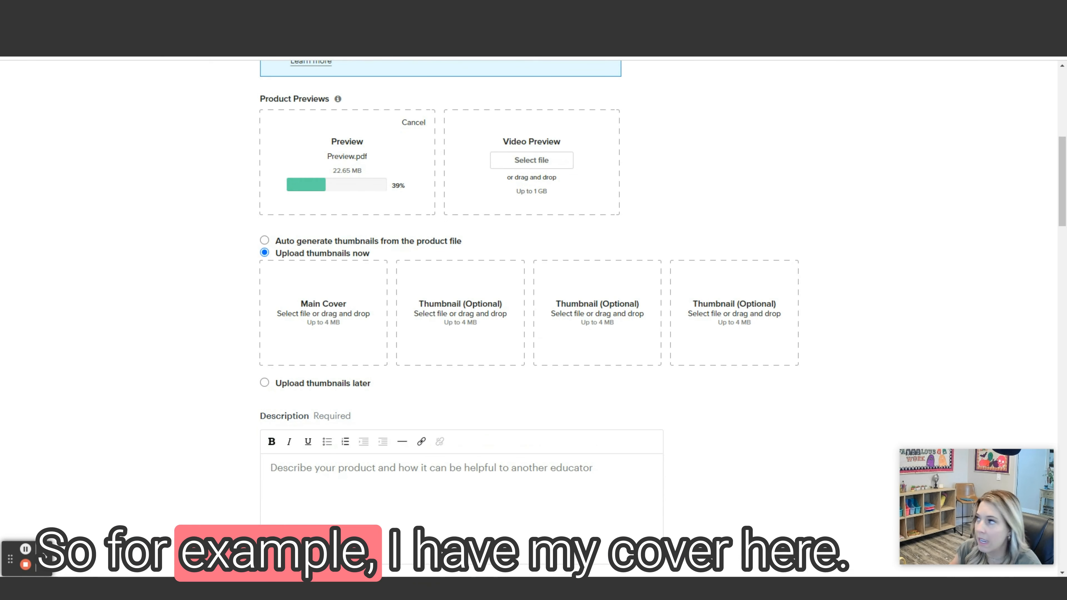
# Step: Check the cover image at full size and upload 1.png as the product's main cover
pyautogui.moveTo(1065, 168); pyautogui.dragTo(310, 30)
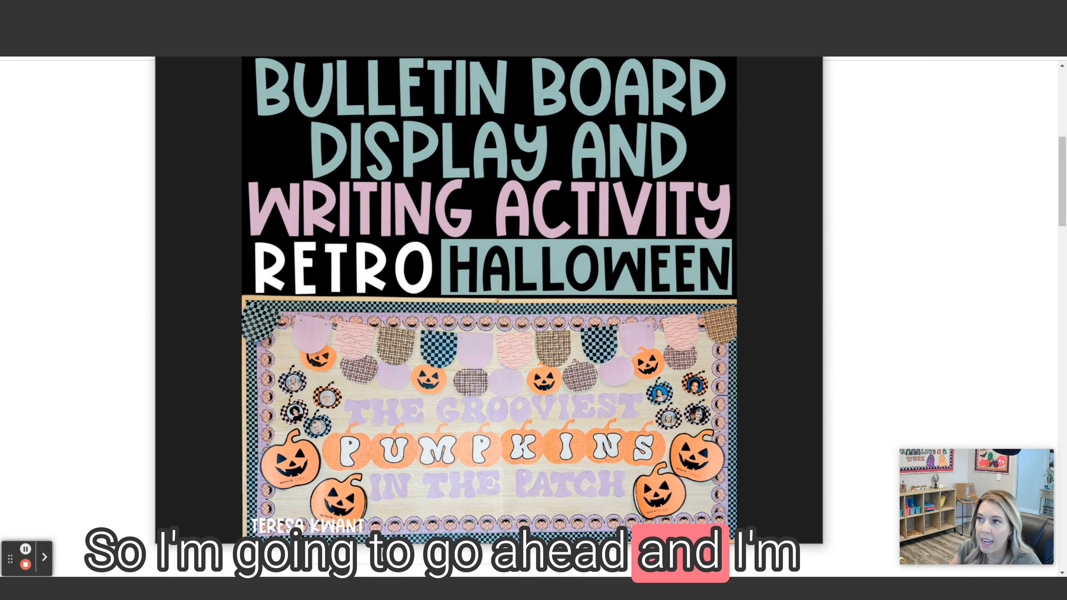
pyautogui.hotkey('alt', 'F4')
pyautogui.moveTo(0, 349); pyautogui.dragTo(332, 334)
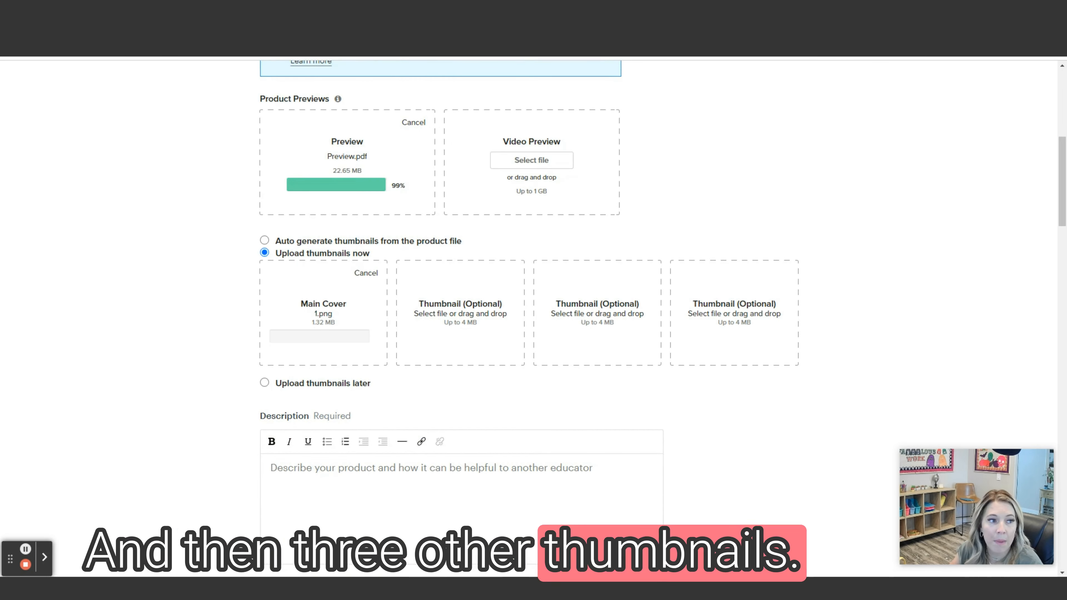
# Step: Look through the candidate thumbnail images and upload 5.png, 2.png and 4.png, in that order, as the three optional thumbnails
pyautogui.hotkey('alt', 'Tab')
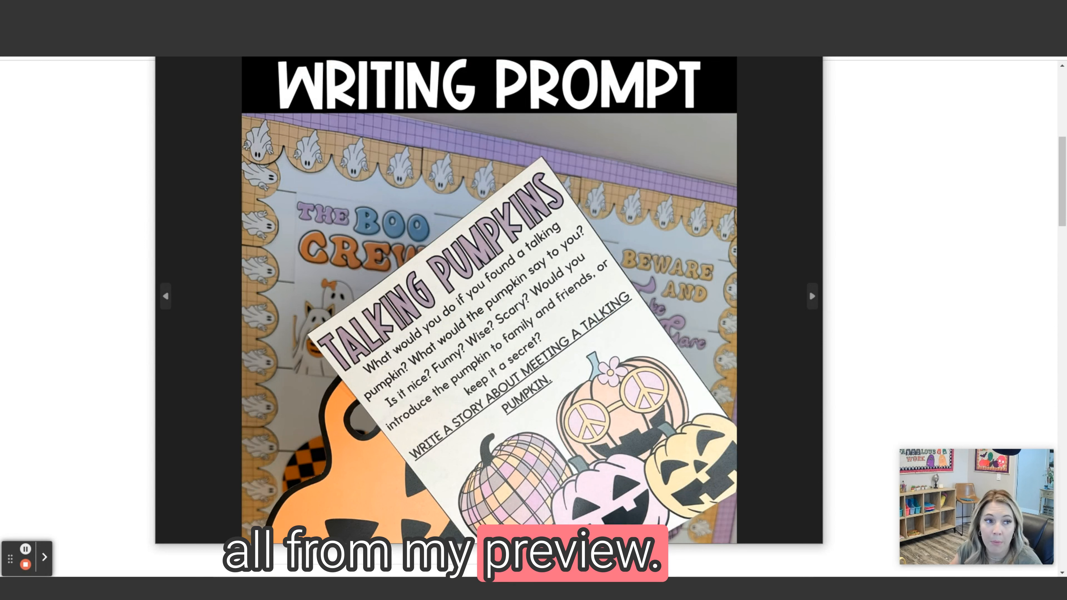
pyautogui.press('Right')
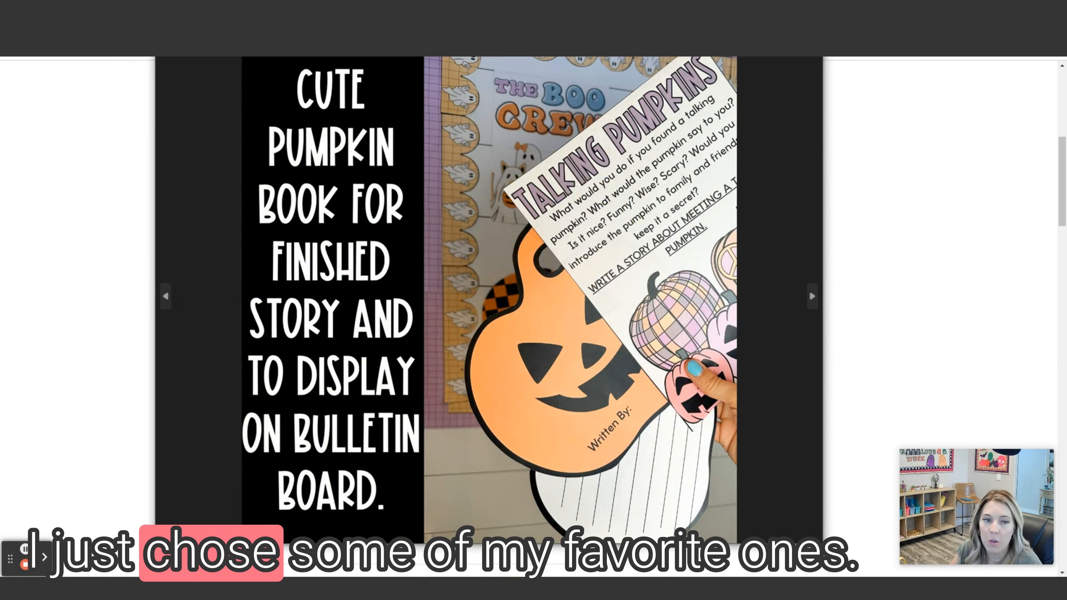
pyautogui.press('Right')
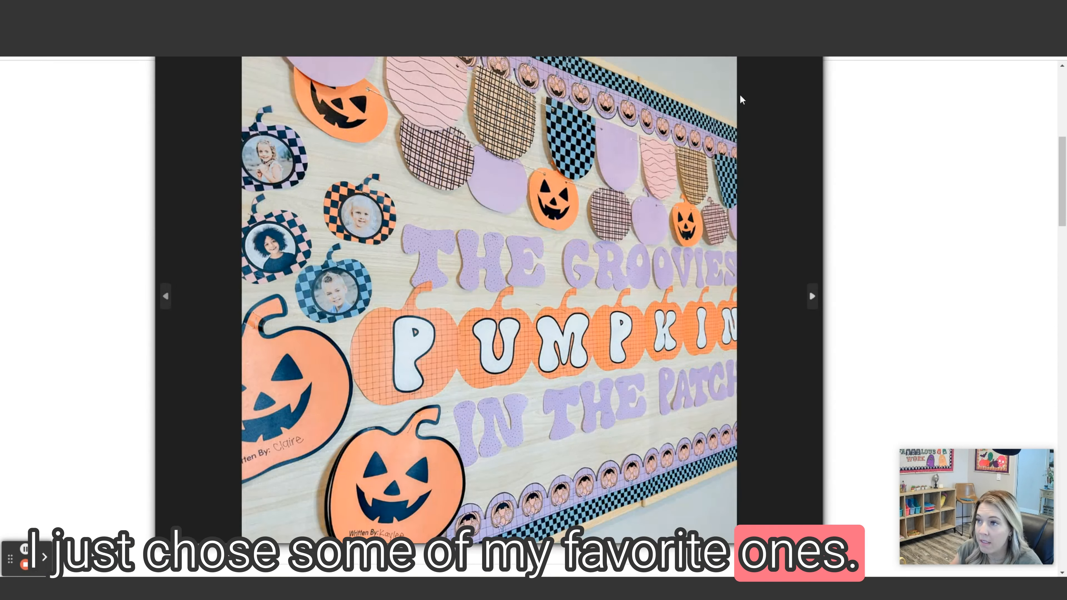
pyautogui.press('Left')
pyautogui.press('Left')
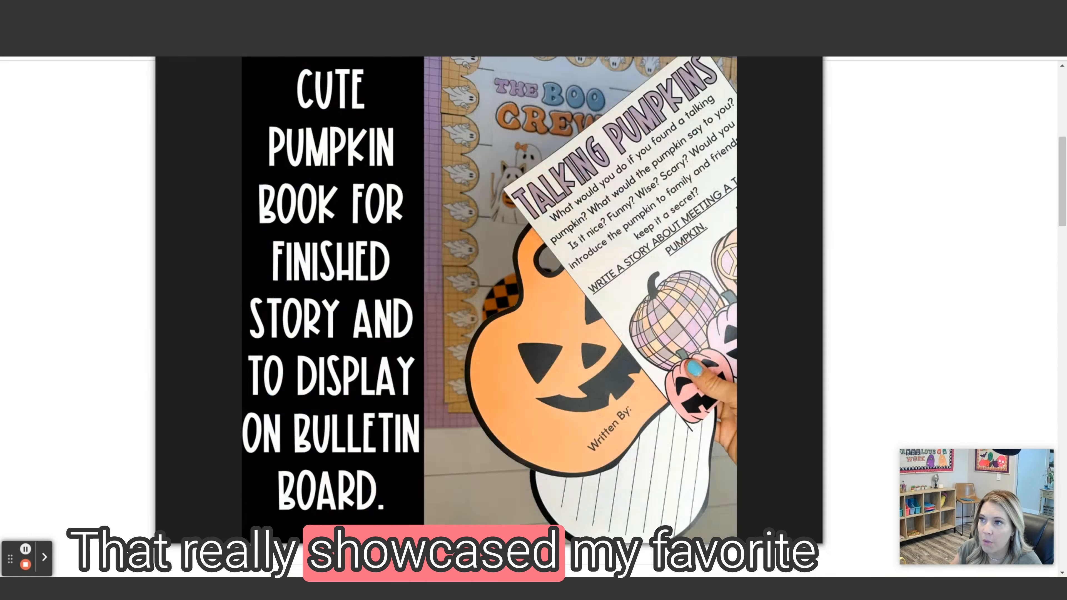
pyautogui.press('Escape')
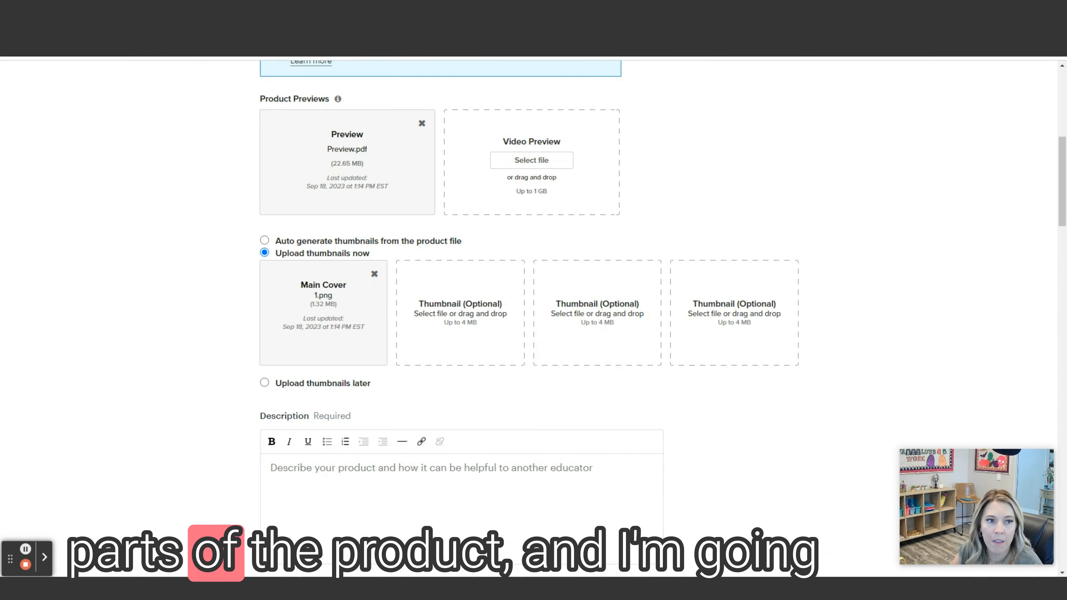
pyautogui.moveTo(1, 296); pyautogui.dragTo(459, 311)
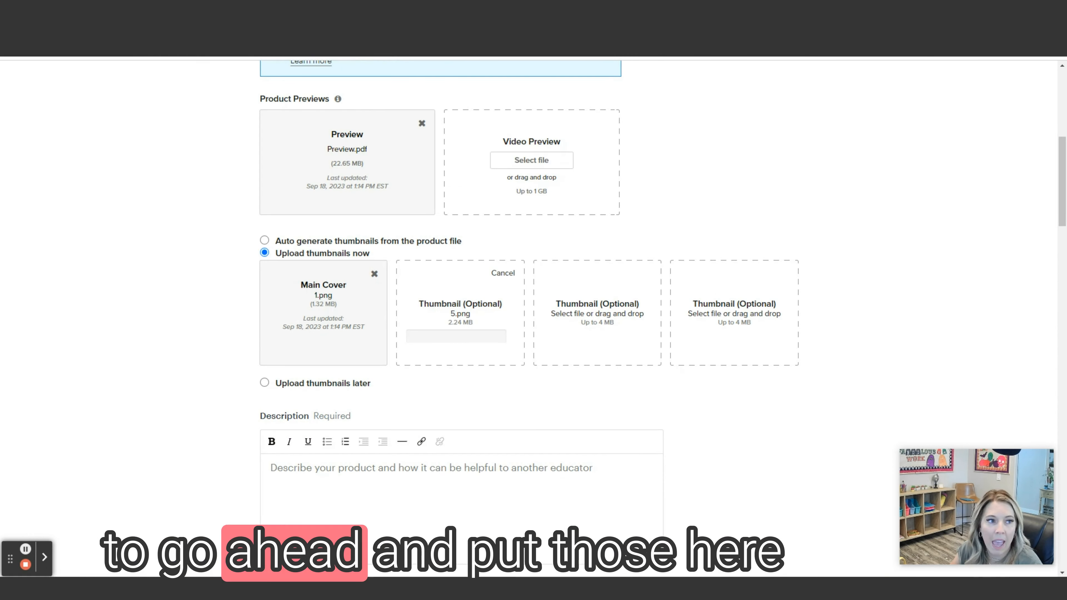
pyautogui.moveTo(1, 268); pyautogui.dragTo(606, 347)
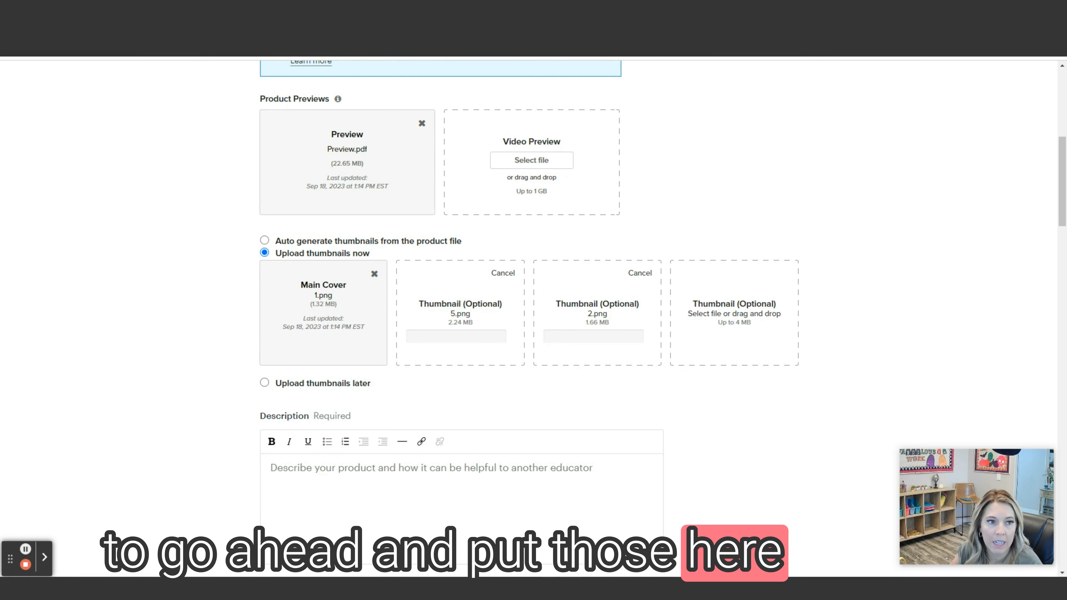
pyautogui.moveTo(1, 319); pyautogui.dragTo(754, 346)
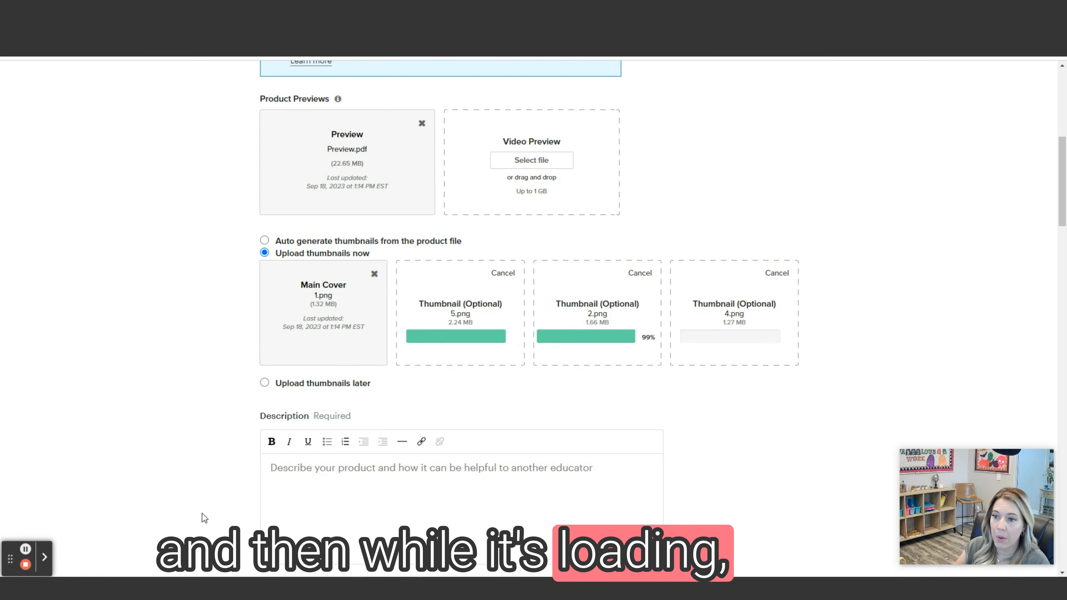
# Step: Open the empty product Description field below the thumbnails for editing
pyautogui.scroll(-5, 202, 513)
pyautogui.click(401, 283)
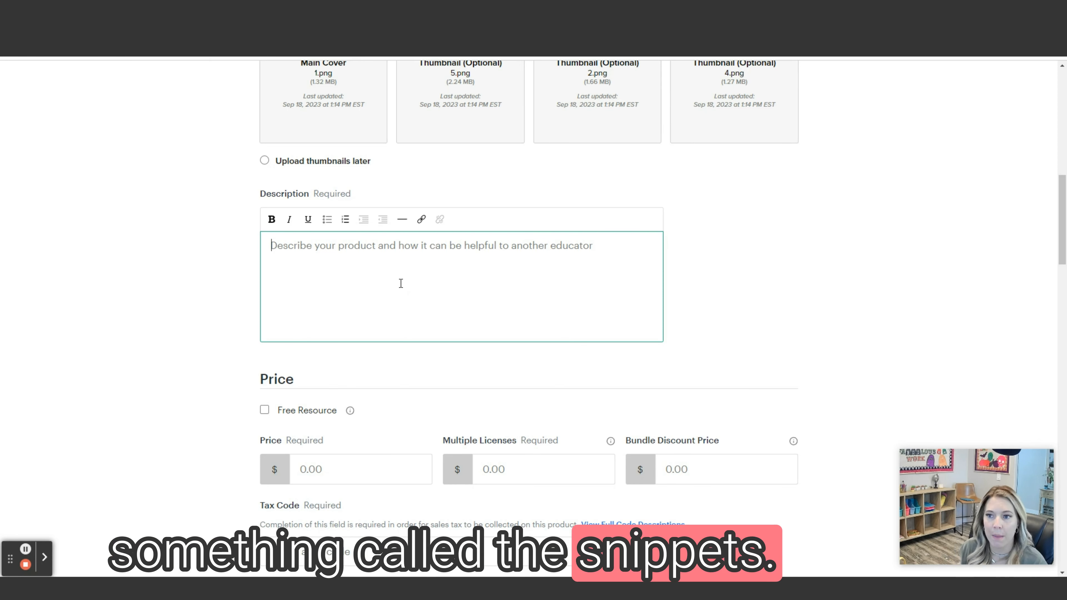
pyautogui.click(277, 248)
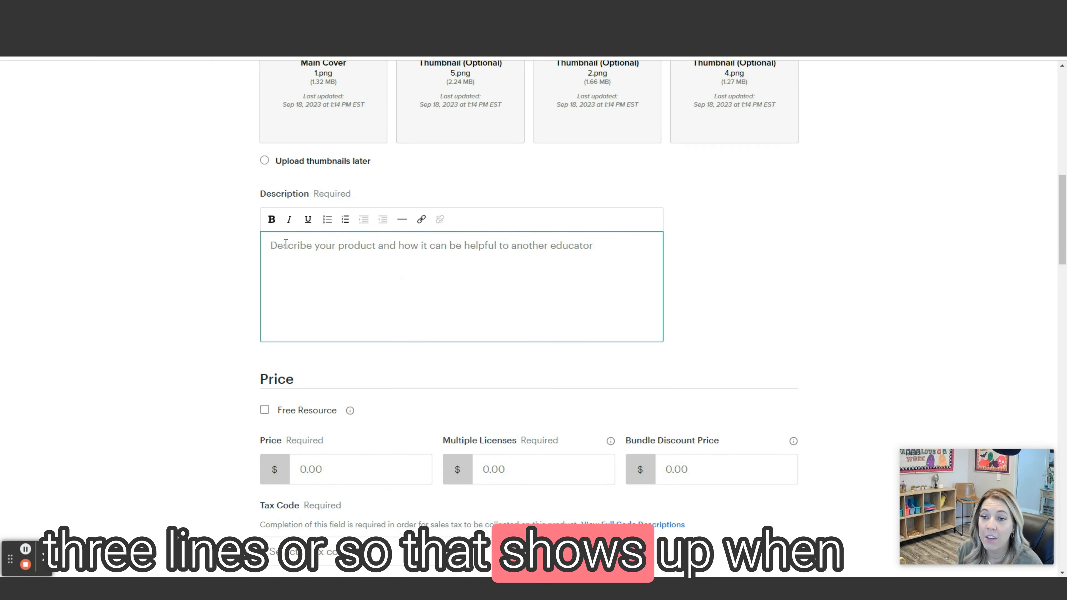
pyautogui.click(292, 276)
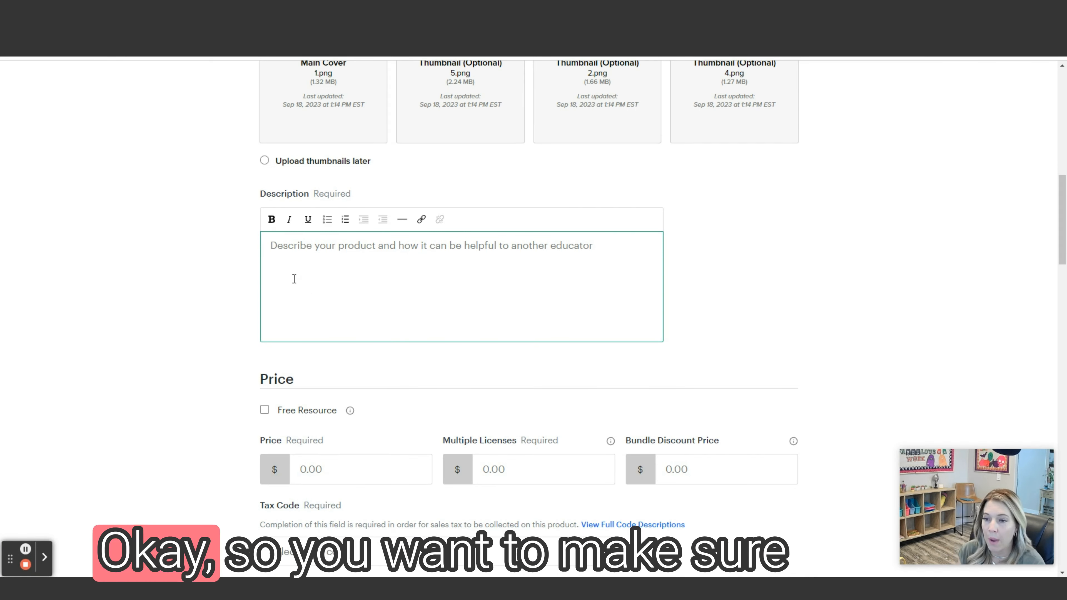
pyautogui.click(275, 244)
pyautogui.scroll(6, 433, 296)
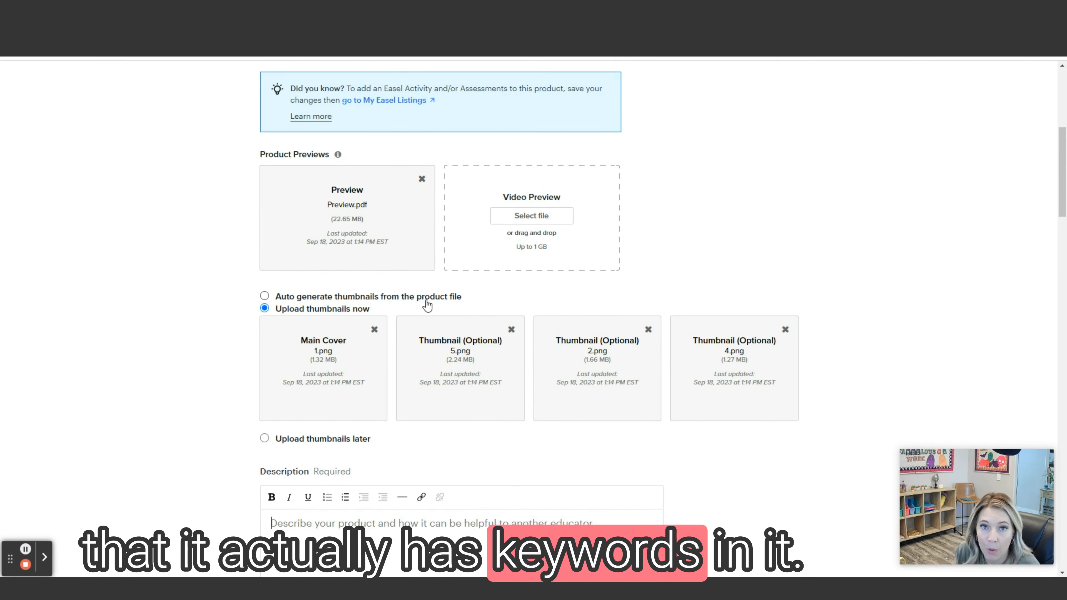
pyautogui.scroll(-4, 352, 285)
pyautogui.click(416, 406)
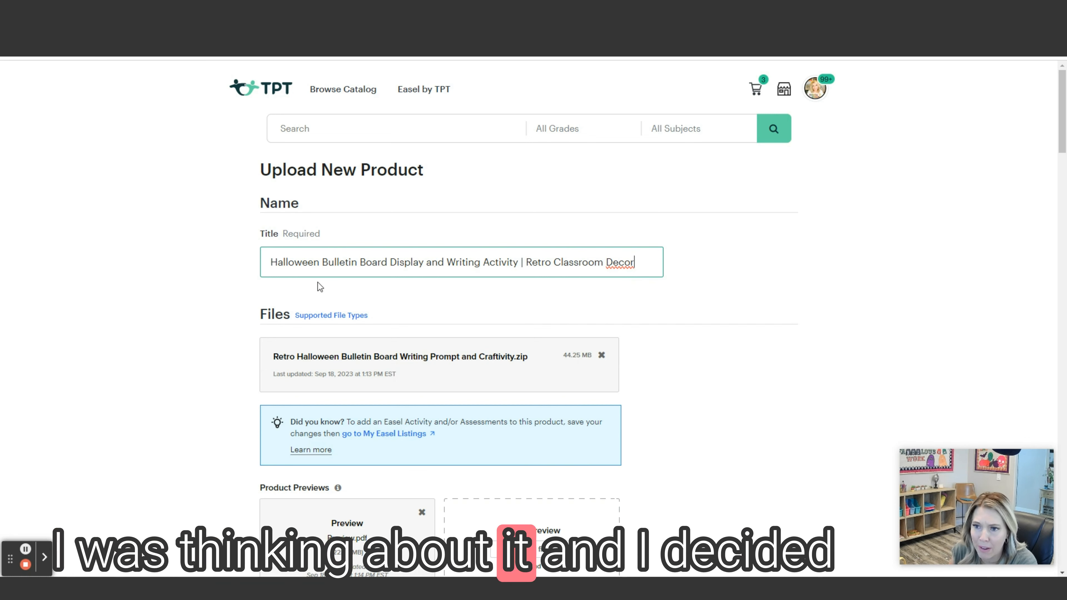
# Step: Review the search phrases in the product title: "Halloween Bulletin Board Display and Writing Activity" and "Retro Classroom Decor"
pyautogui.moveTo(270, 262); pyautogui.dragTo(518, 275)
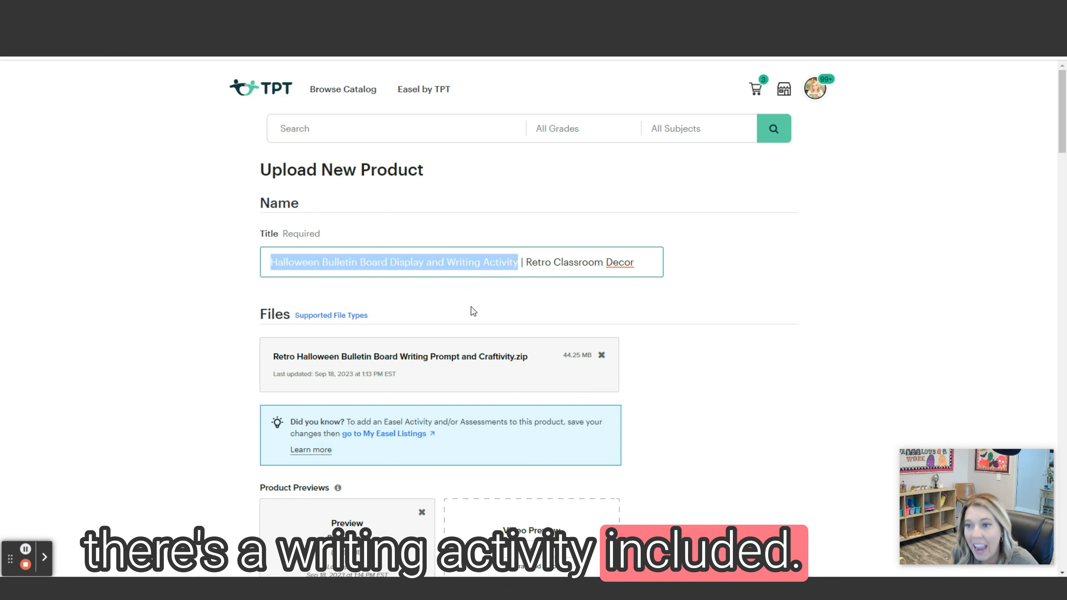
pyautogui.doubleClick(452, 262)
pyautogui.click(452, 262)
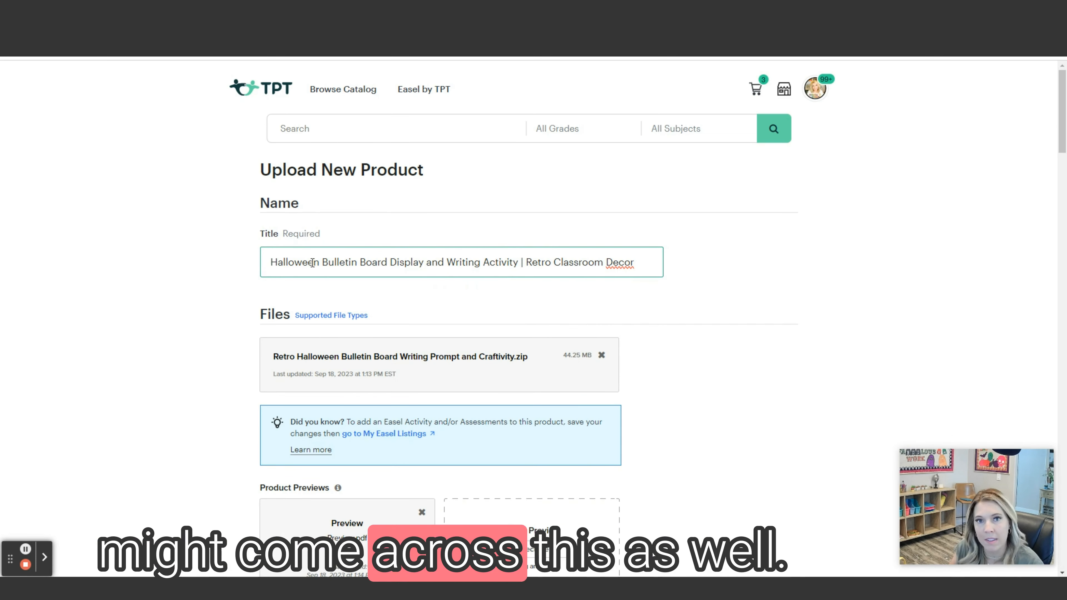
pyautogui.click(364, 263)
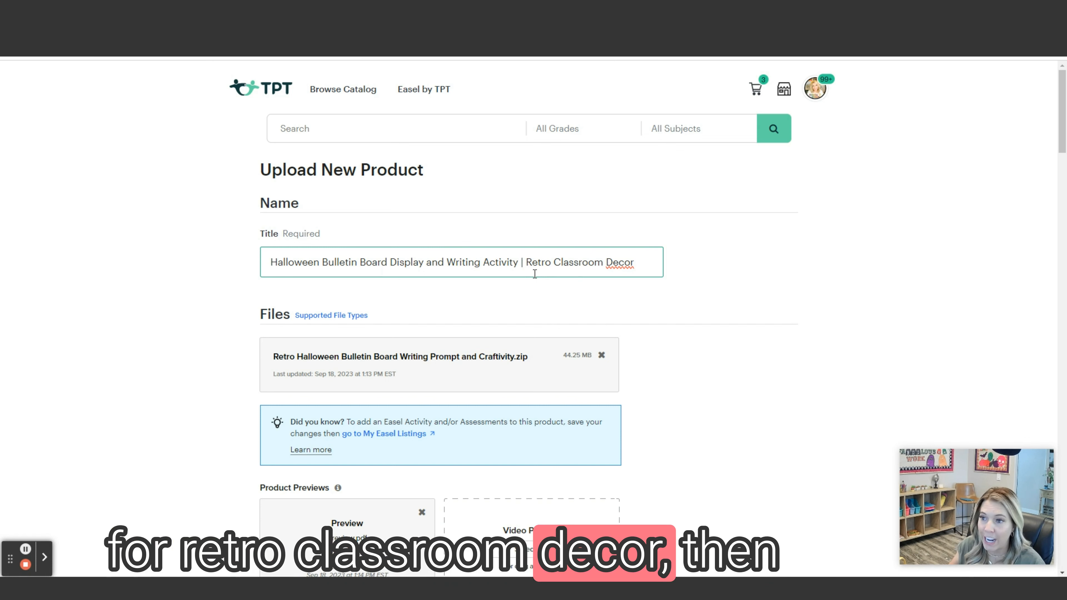
pyautogui.moveTo(529, 261); pyautogui.dragTo(632, 261)
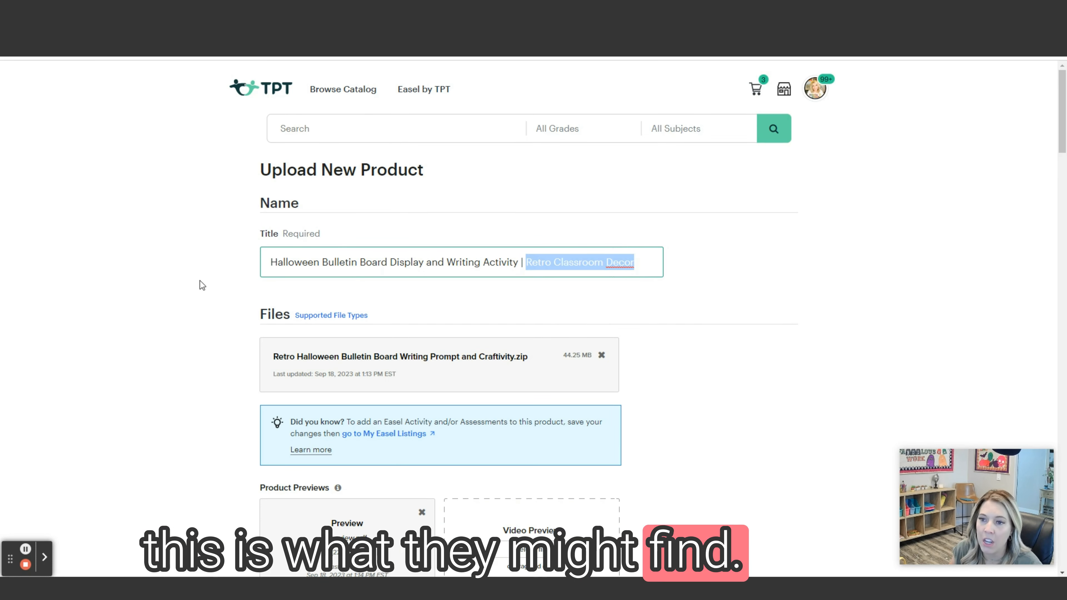
pyautogui.click(339, 264)
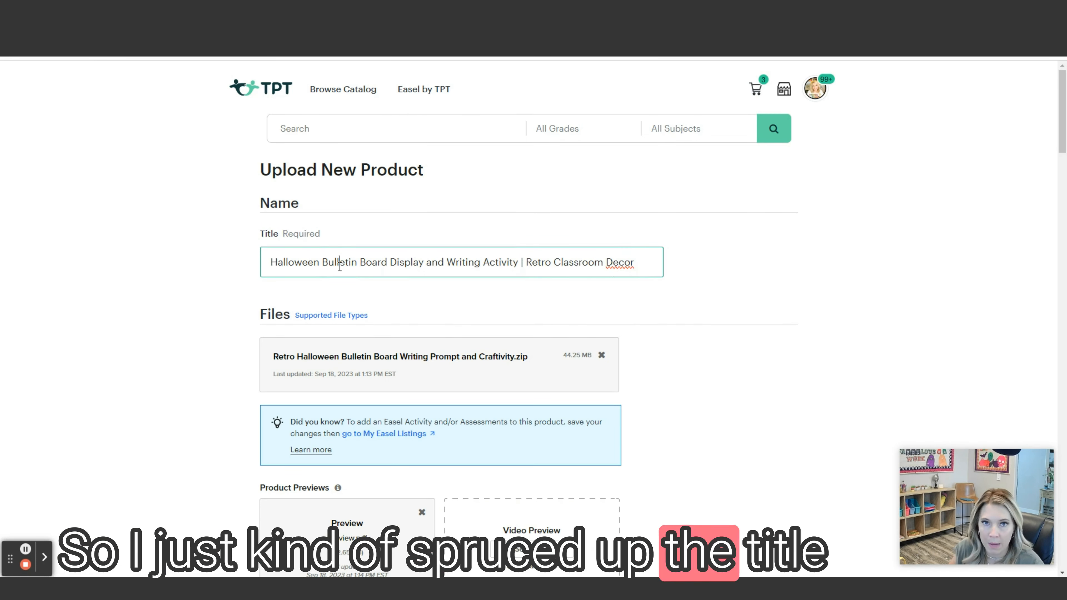
pyautogui.click(222, 305)
# Step: Read through the description's opening paragraph as the search snippet, examining keywords such as "Halloween bulletin board"
pyautogui.scroll(-10, 222, 305)
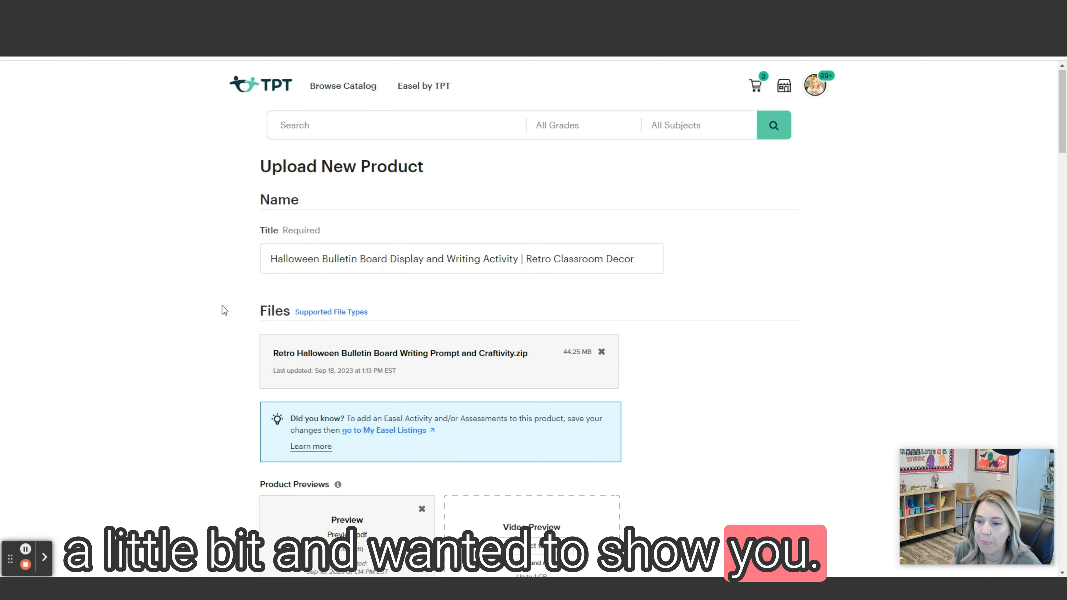
pyautogui.scroll(3, 370, 381)
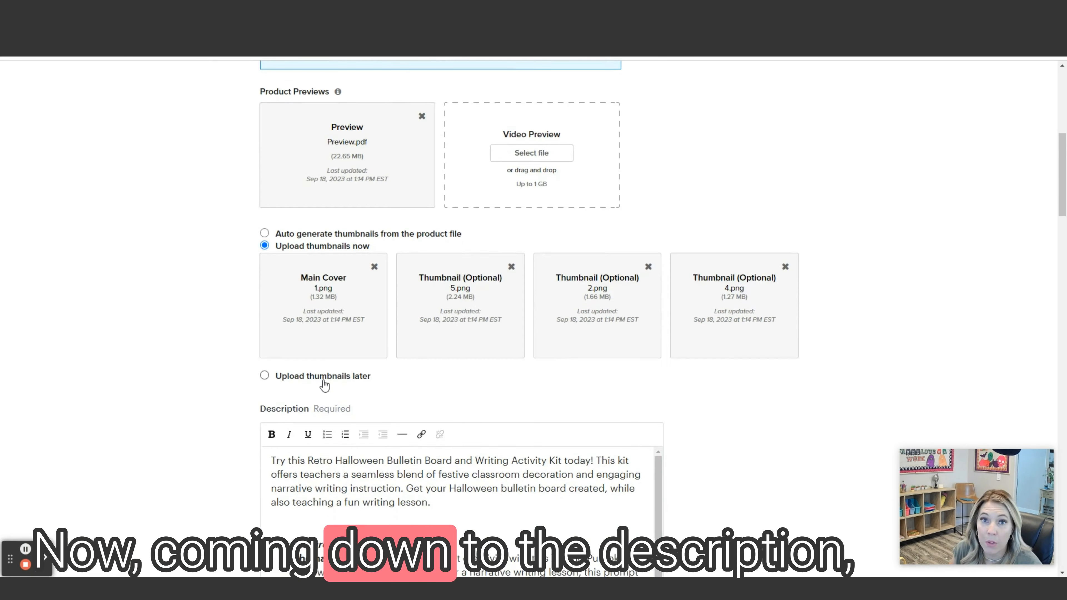
pyautogui.scroll(-3, 324, 381)
pyautogui.moveTo(271, 301); pyautogui.dragTo(360, 325)
pyautogui.click(361, 325)
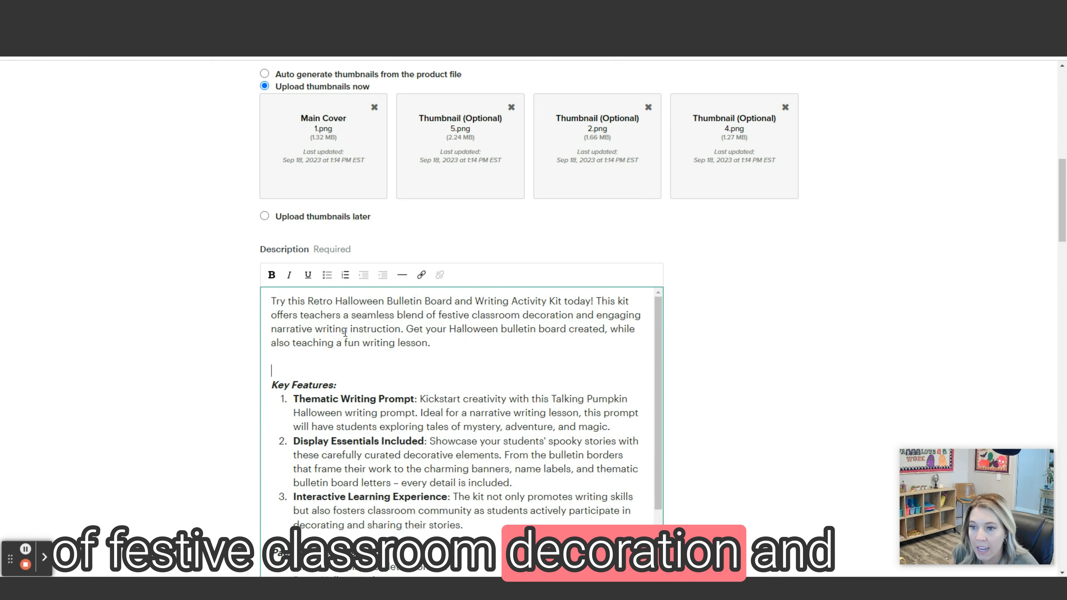
pyautogui.click(268, 329)
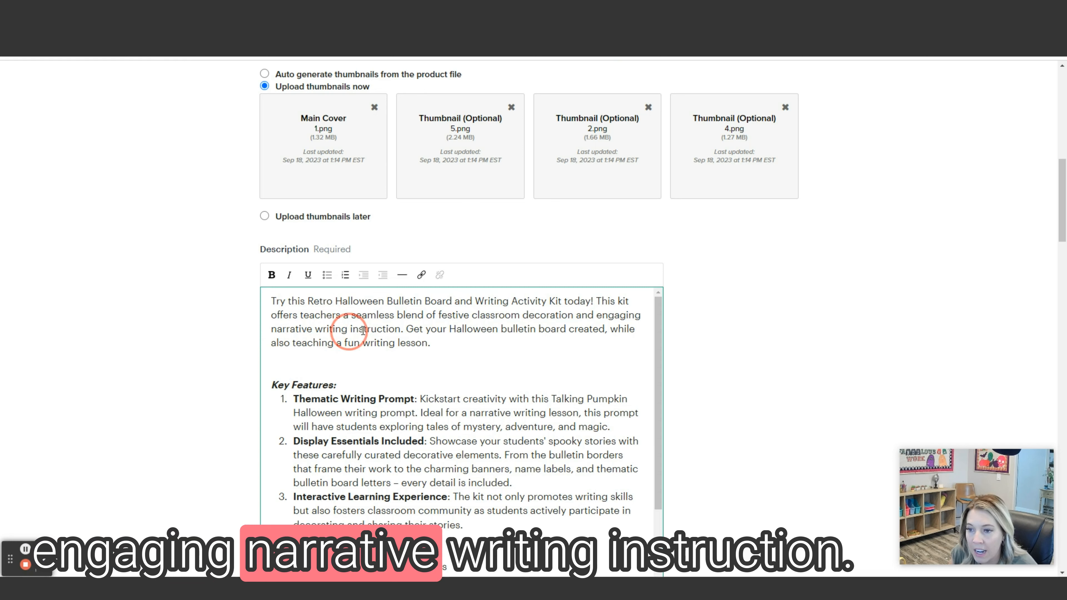
pyautogui.moveTo(455, 329); pyautogui.dragTo(552, 333)
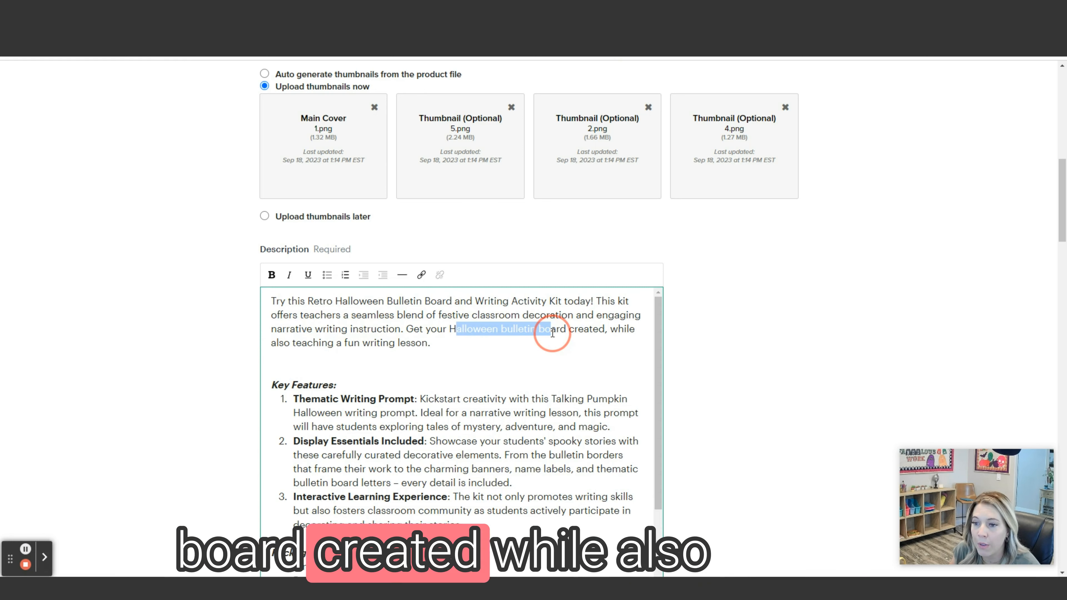
pyautogui.click(433, 356)
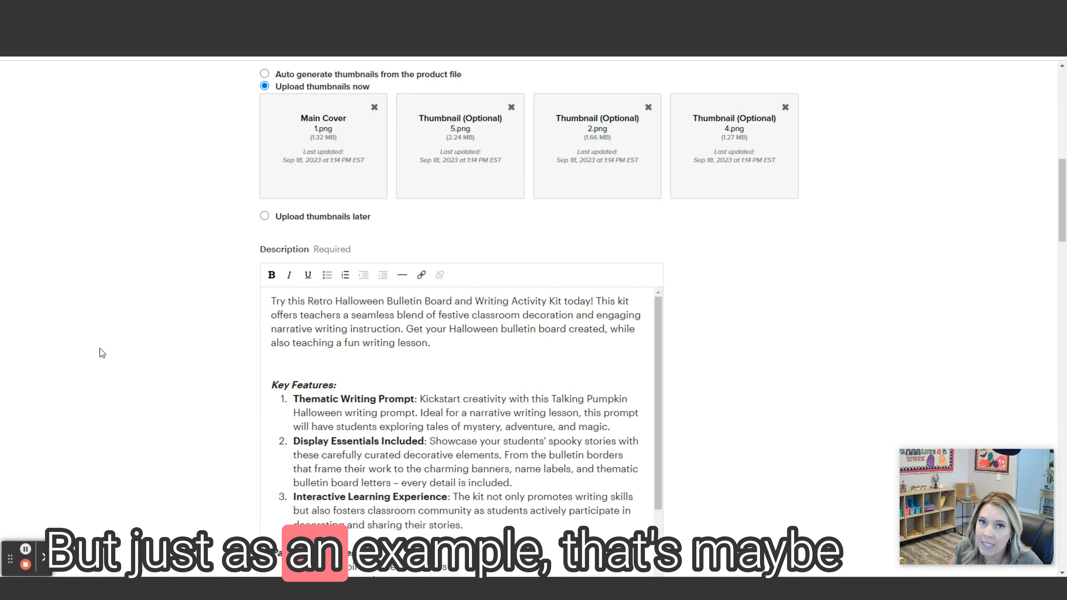
pyautogui.moveTo(452, 342); pyautogui.dragTo(258, 306)
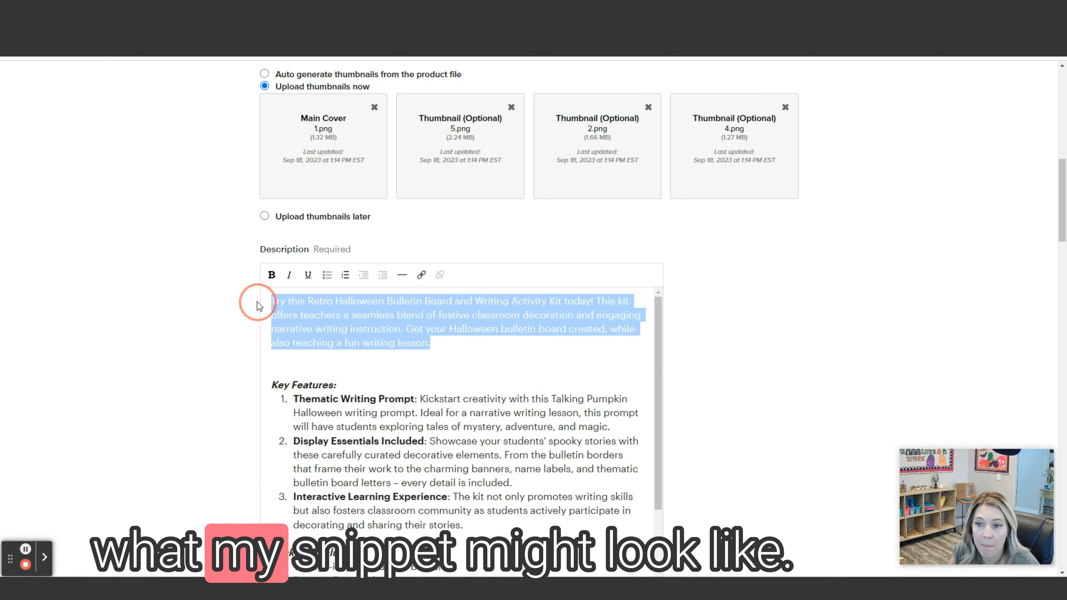
# Step: Examine the Key Features list in the description, covering the writing prompt, display essentials and interactive learning experience
pyautogui.scroll(-3, 326, 367)
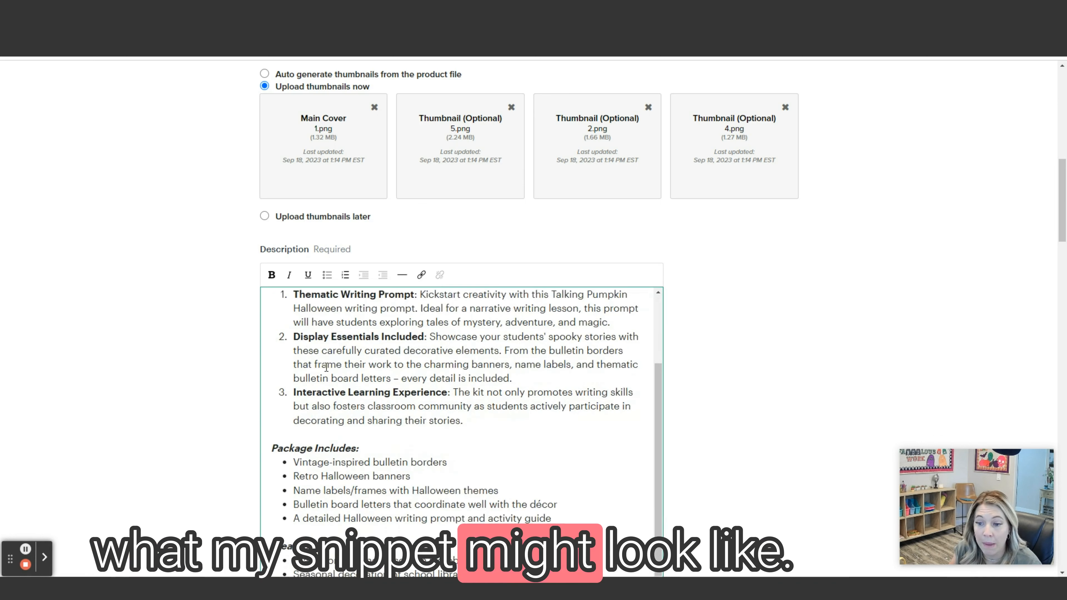
pyautogui.scroll(3, 326, 366)
pyautogui.click(285, 372)
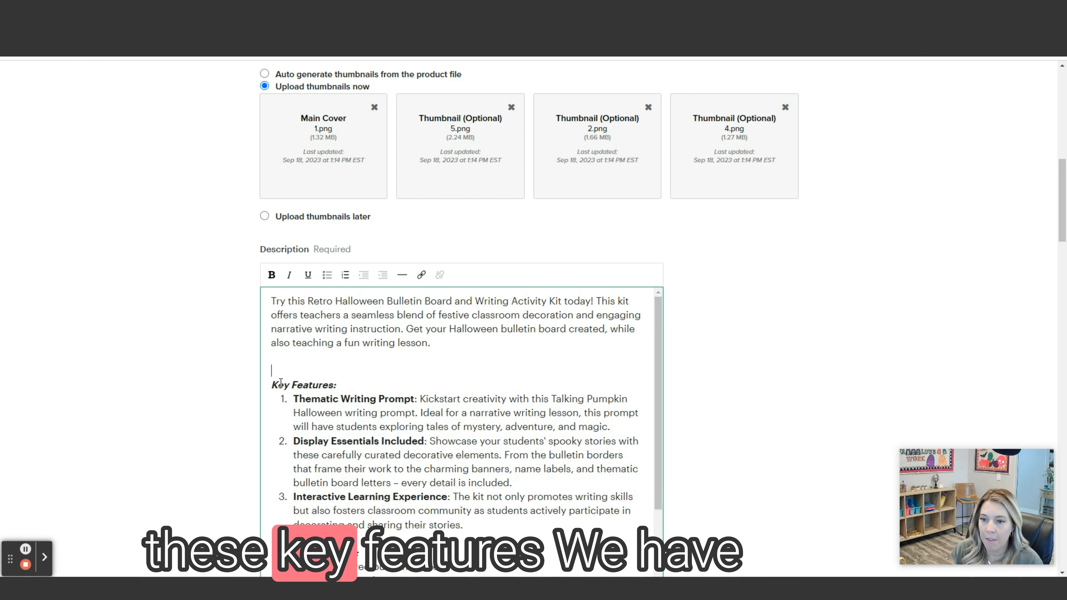
pyautogui.click(376, 398)
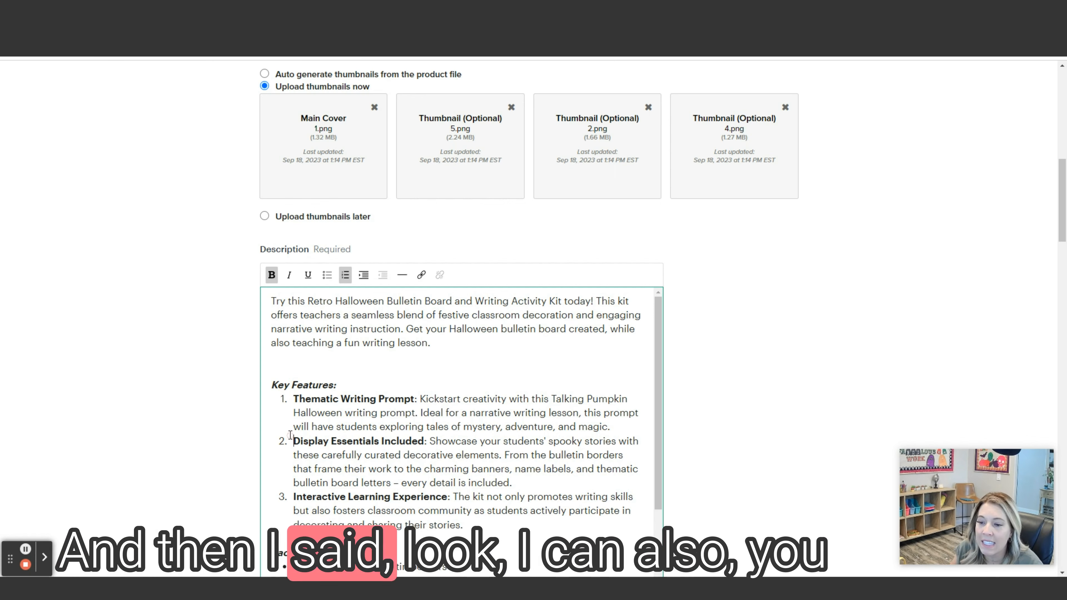
pyautogui.moveTo(292, 441); pyautogui.dragTo(425, 441)
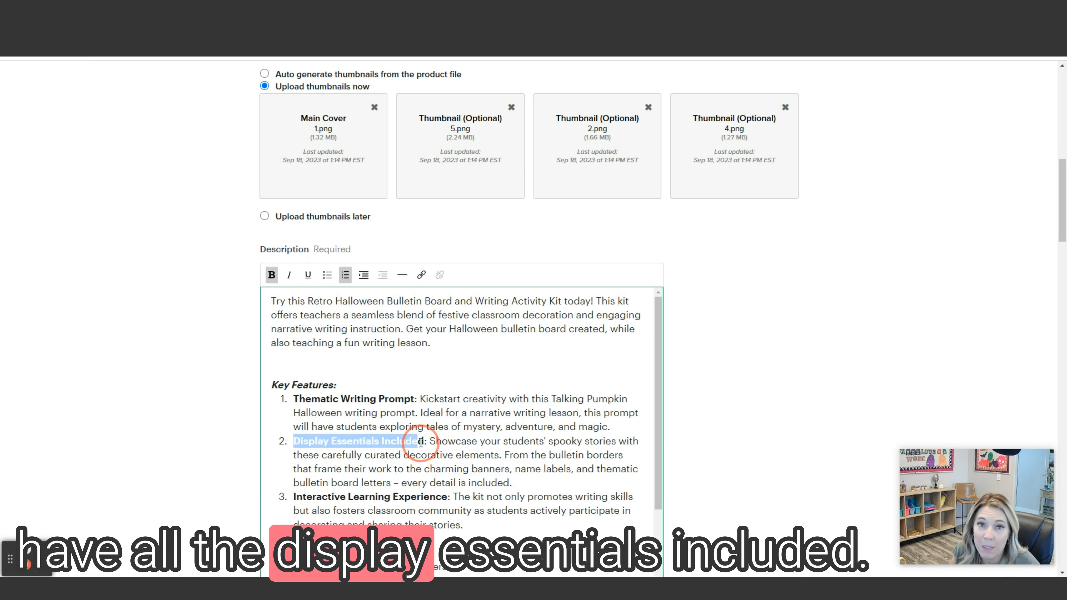
pyautogui.click(463, 470)
pyautogui.scroll(-3, 464, 471)
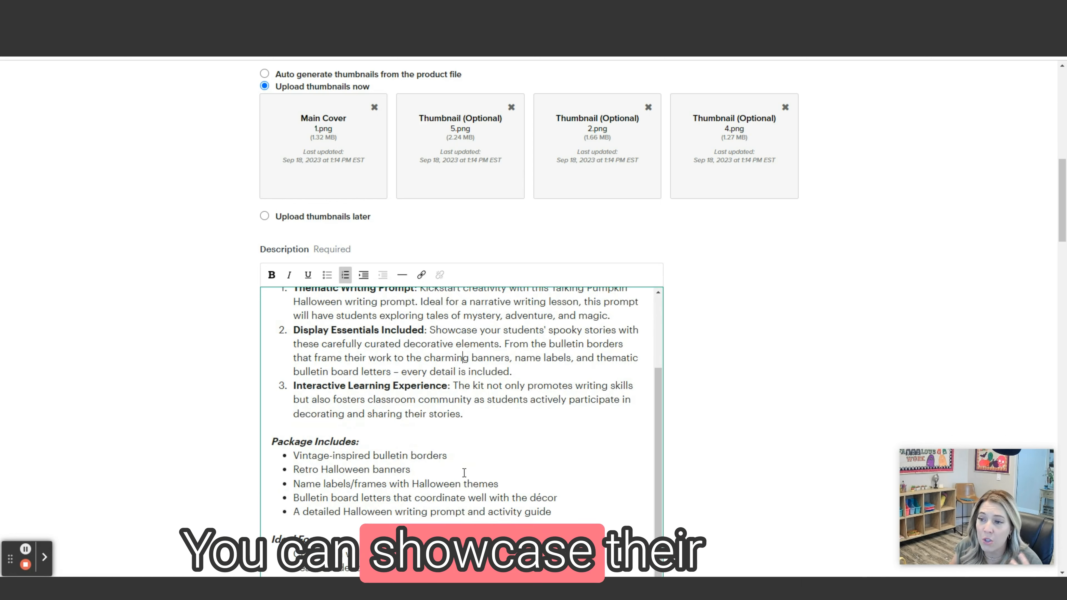
pyautogui.scroll(3, 464, 473)
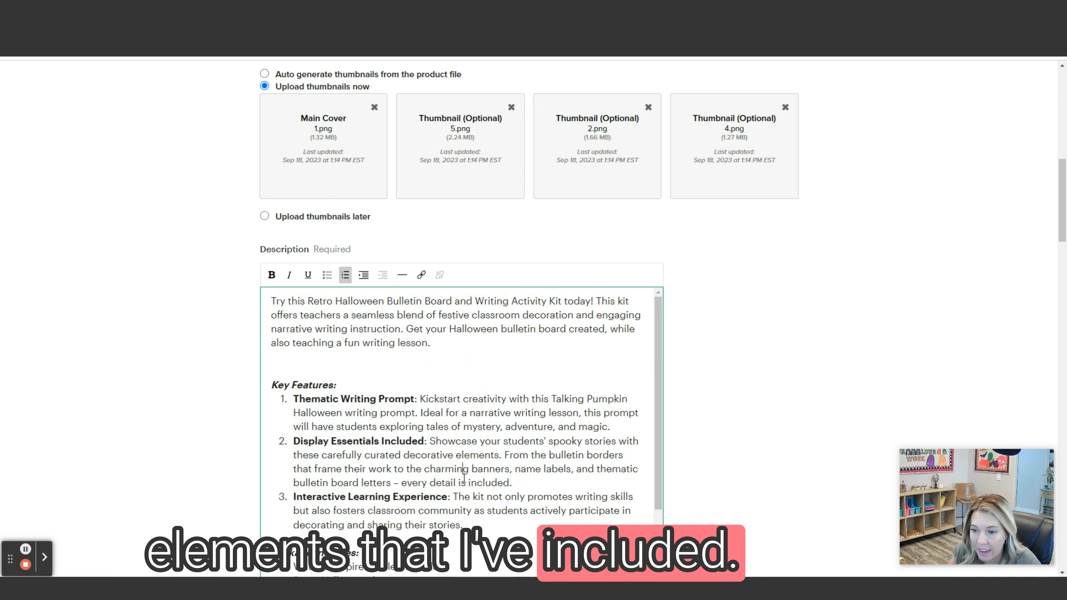
pyautogui.scroll(-3, 463, 472)
pyautogui.click(309, 388)
pyautogui.moveTo(310, 389); pyautogui.dragTo(400, 400)
pyautogui.click(398, 400)
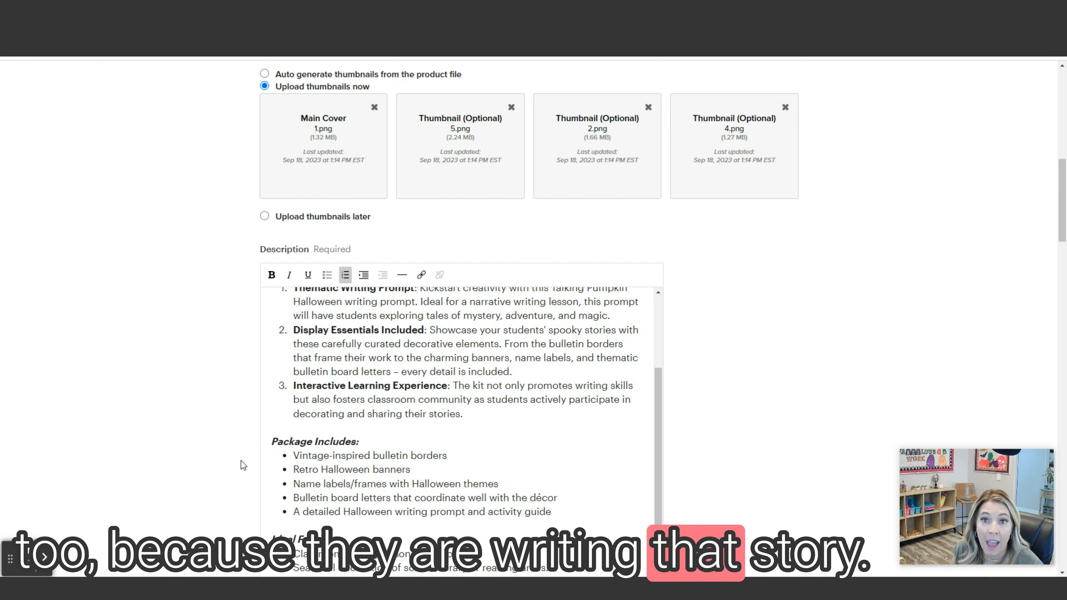
# Step: Review the description's Package Includes and Ideal For lists and its closing paragraph
pyautogui.scroll(-1, 437, 439)
pyautogui.scroll(-1, 463, 428)
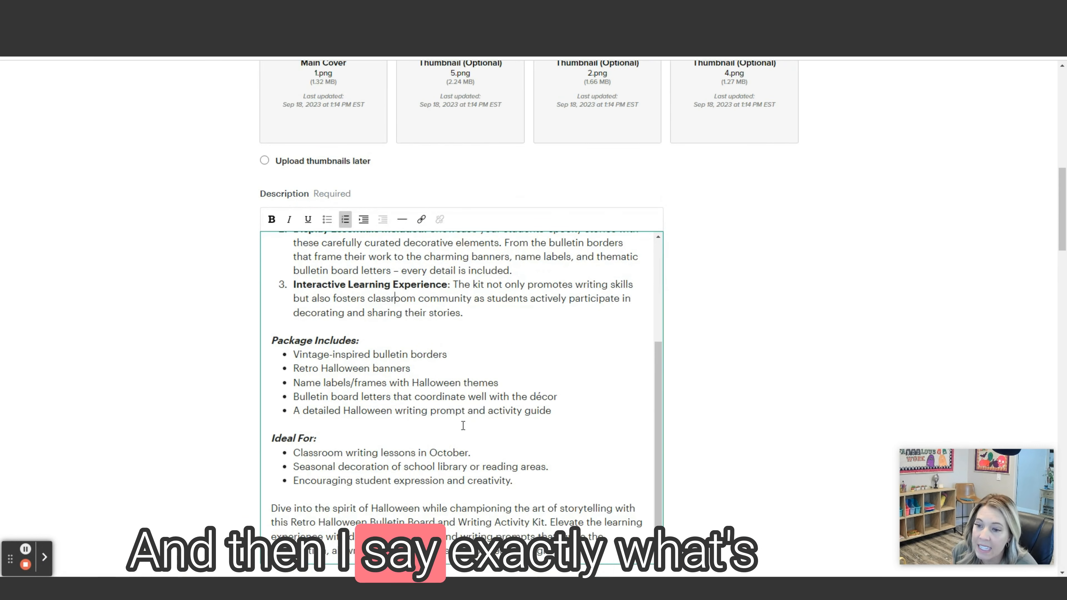
pyautogui.moveTo(294, 355); pyautogui.dragTo(314, 364)
pyautogui.scroll(-2, 451, 425)
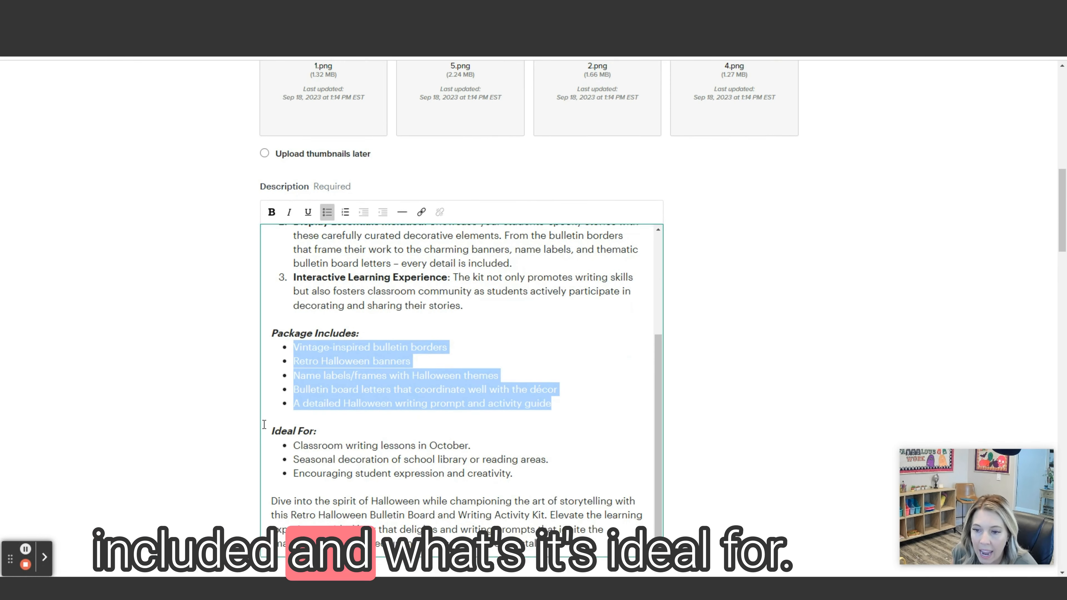
pyautogui.moveTo(293, 397); pyautogui.dragTo(434, 441)
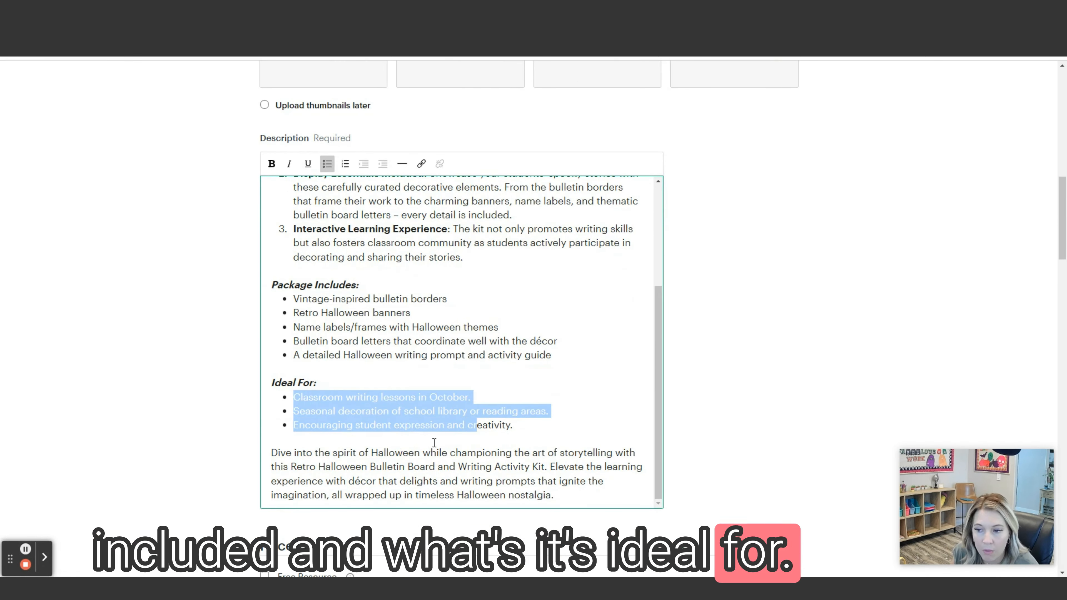
pyautogui.click(339, 452)
pyautogui.click(278, 451)
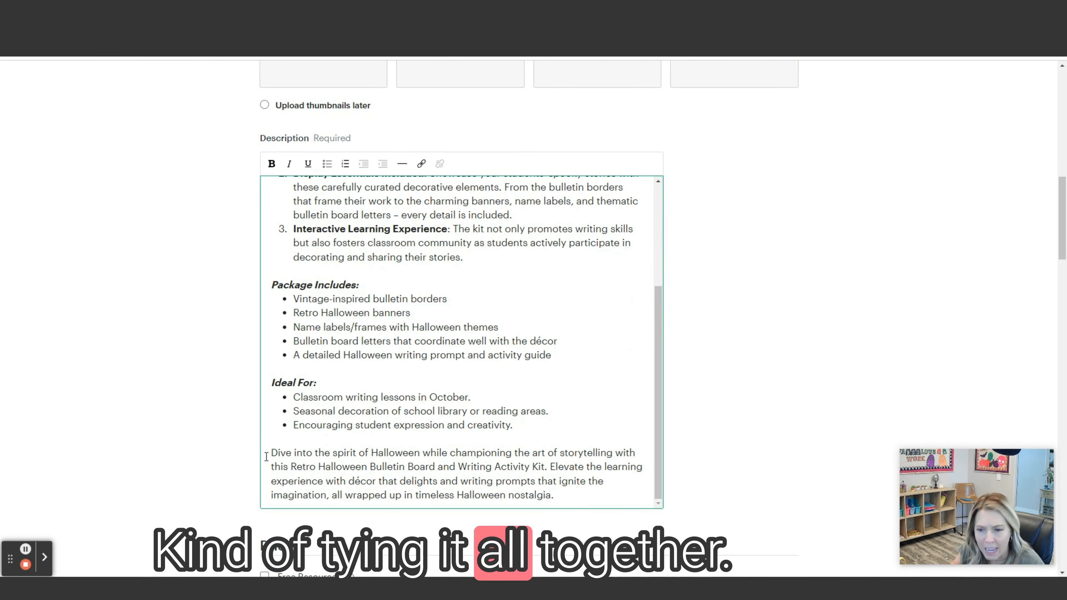
pyautogui.click(229, 500)
# Step: Set the product's price to $4.00
pyautogui.scroll(-2, 240, 439)
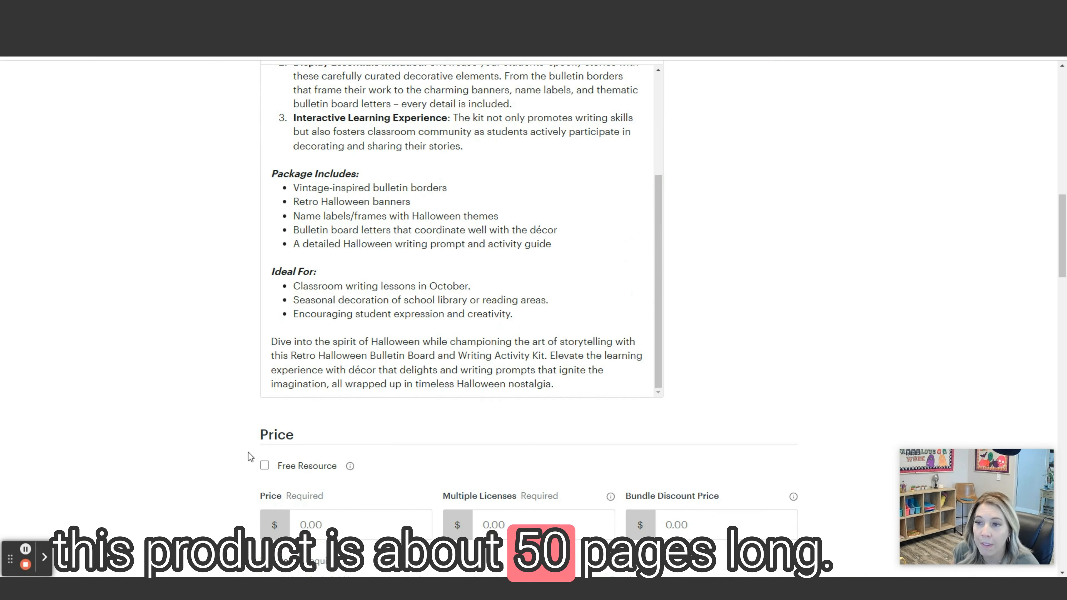
pyautogui.click(330, 520)
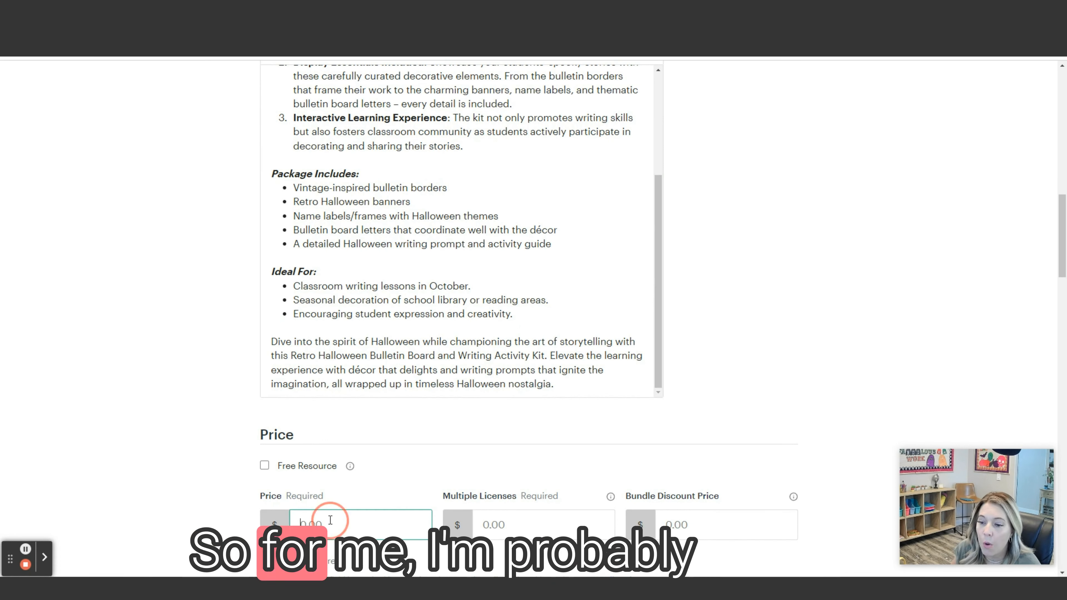
pyautogui.write('4.0')
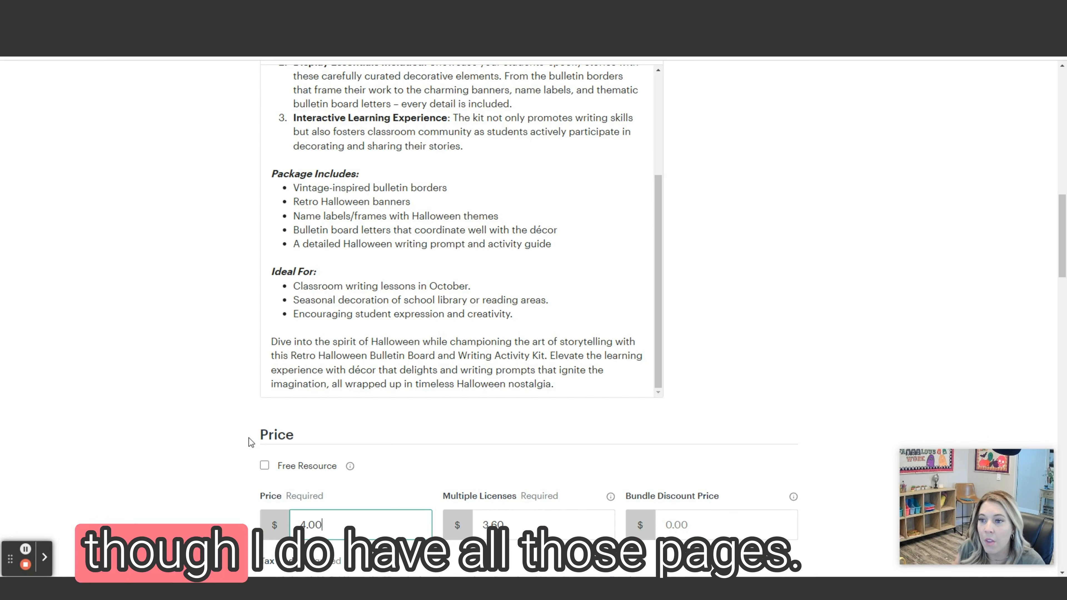
# Step: Set the product's grade level to Not Grade Specific and look over the other grade options
pyautogui.scroll(-8, 270, 385)
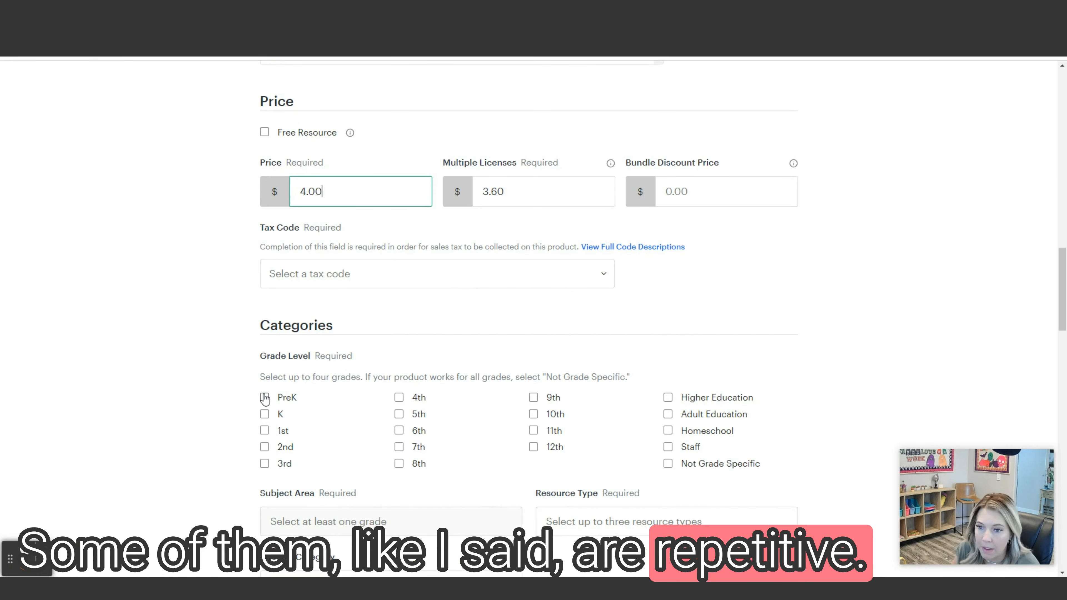
pyautogui.scroll(-1, 305, 403)
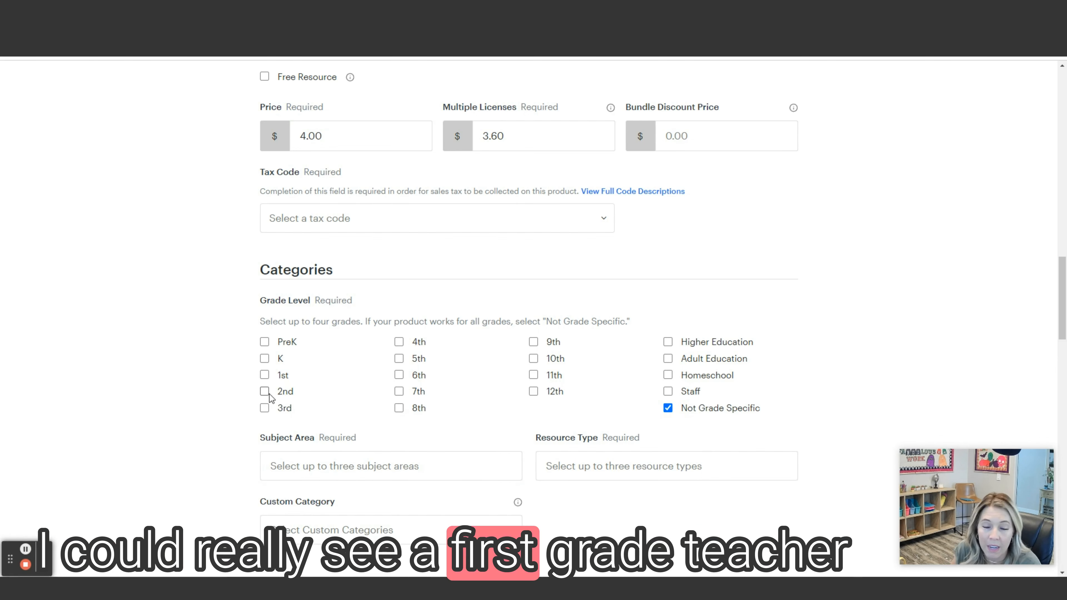
pyautogui.scroll(3, 269, 399)
pyautogui.scroll(-3, 275, 391)
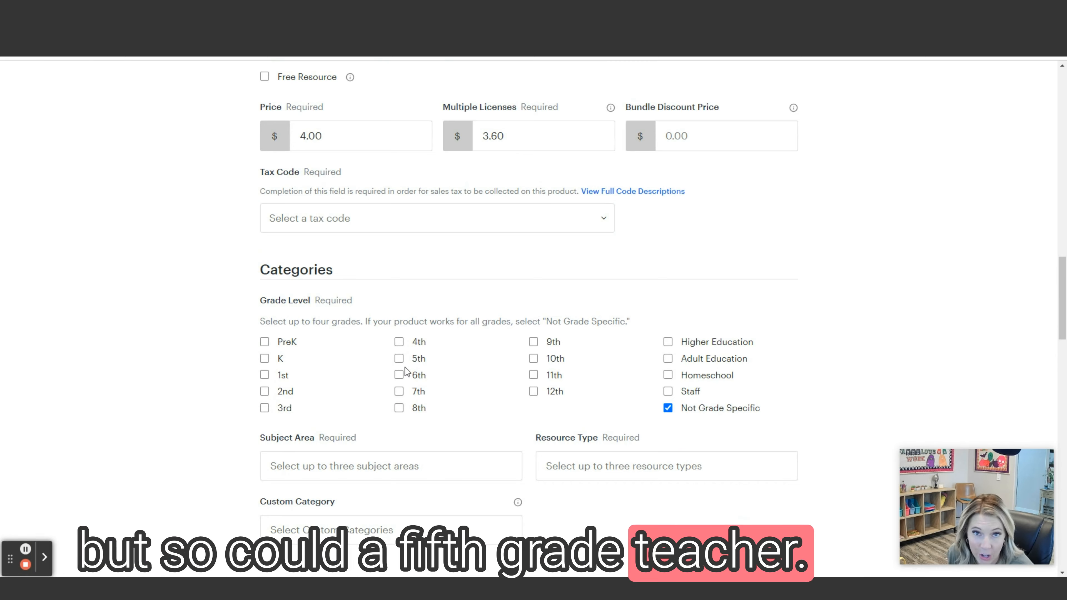
pyautogui.scroll(20, 382, 383)
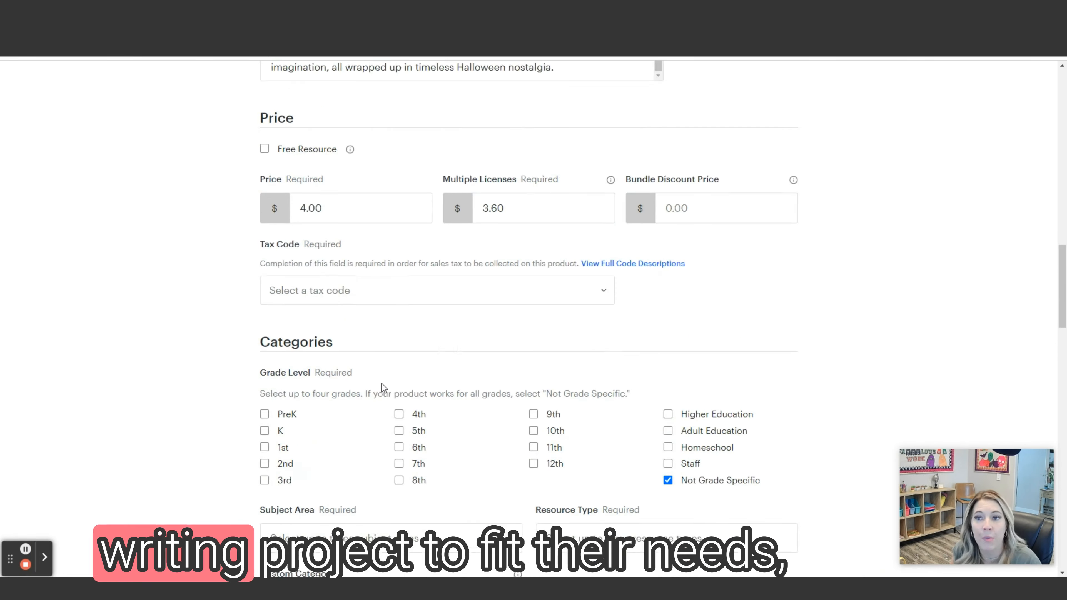
# Step: Add Writing from the English Language Arts group as the product's first subject area
pyautogui.scroll(-20, 382, 384)
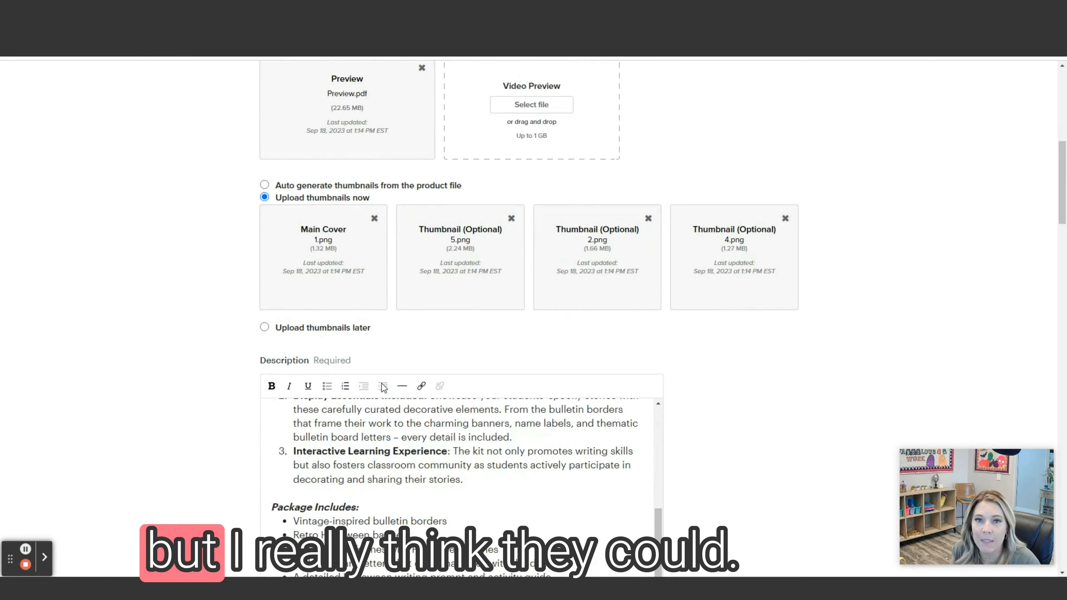
pyautogui.scroll(-2, 382, 384)
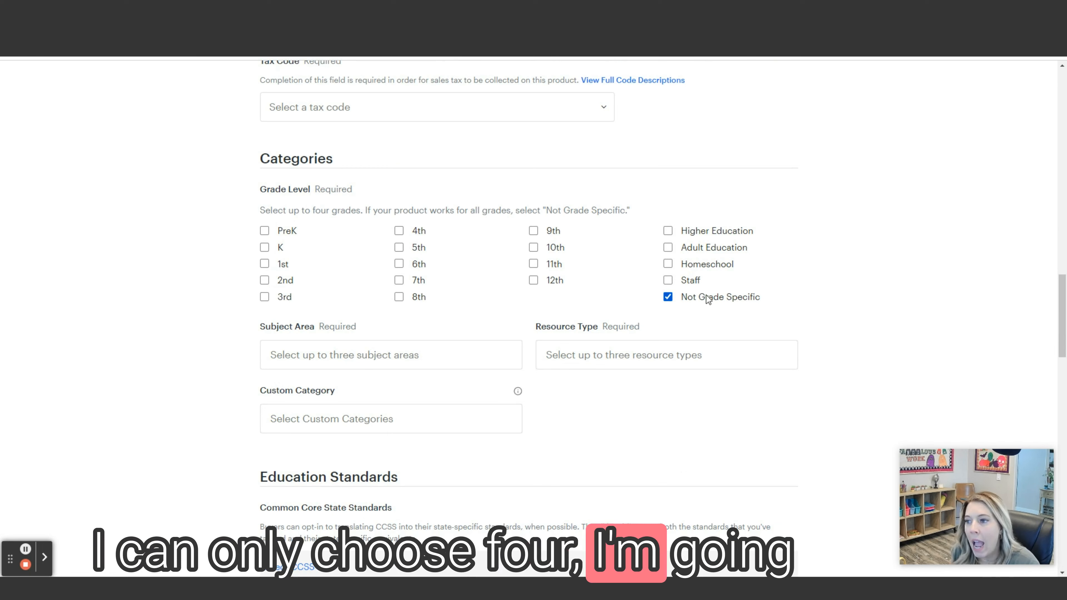
pyautogui.click(300, 354)
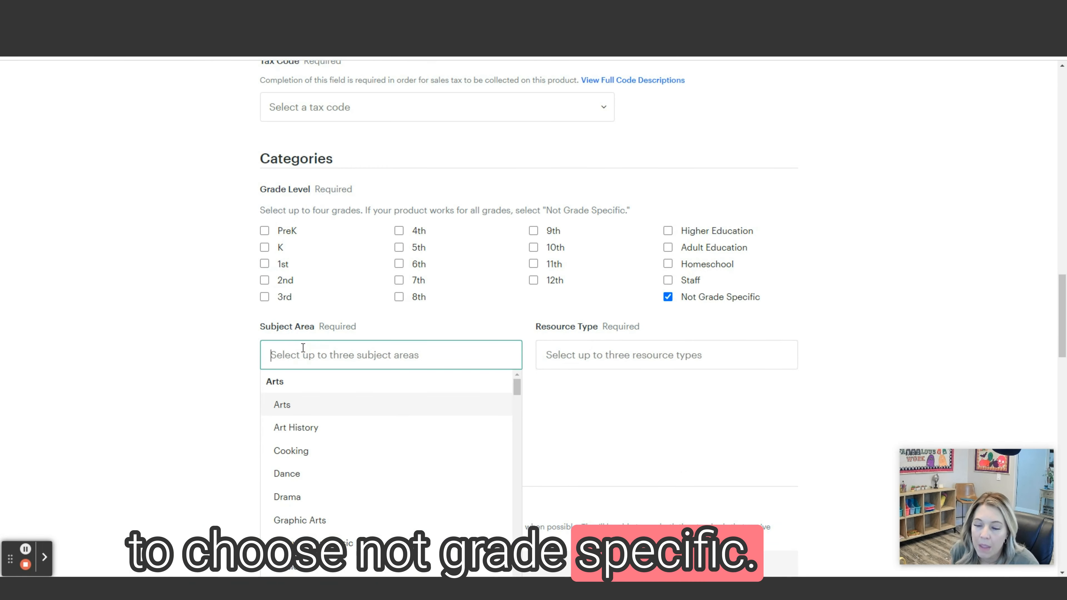
pyautogui.scroll(-5, 499, 335)
pyautogui.scroll(-6, 415, 329)
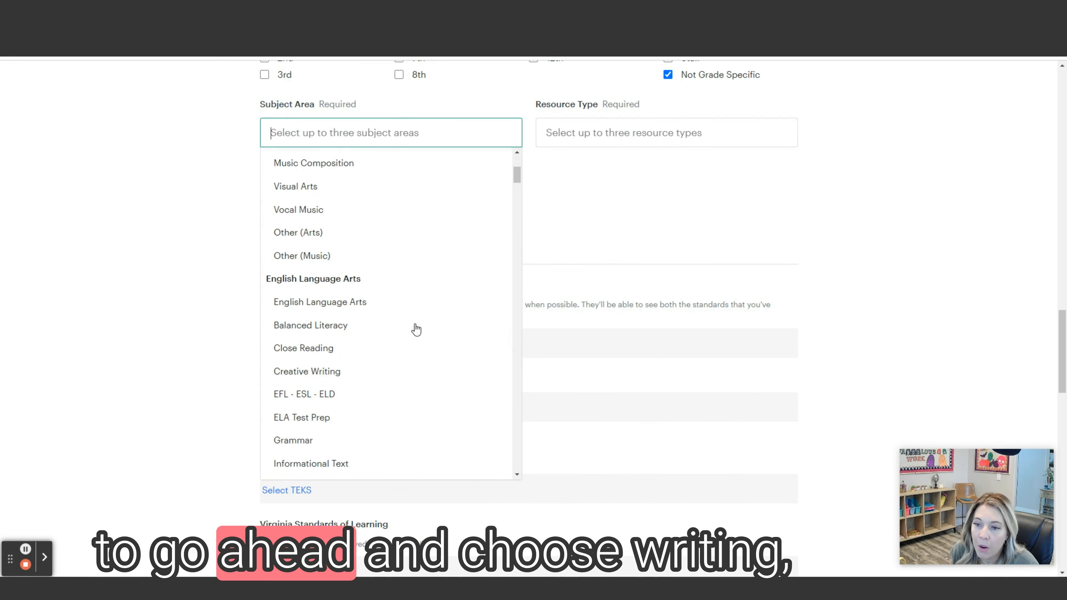
pyautogui.scroll(-4, 420, 319)
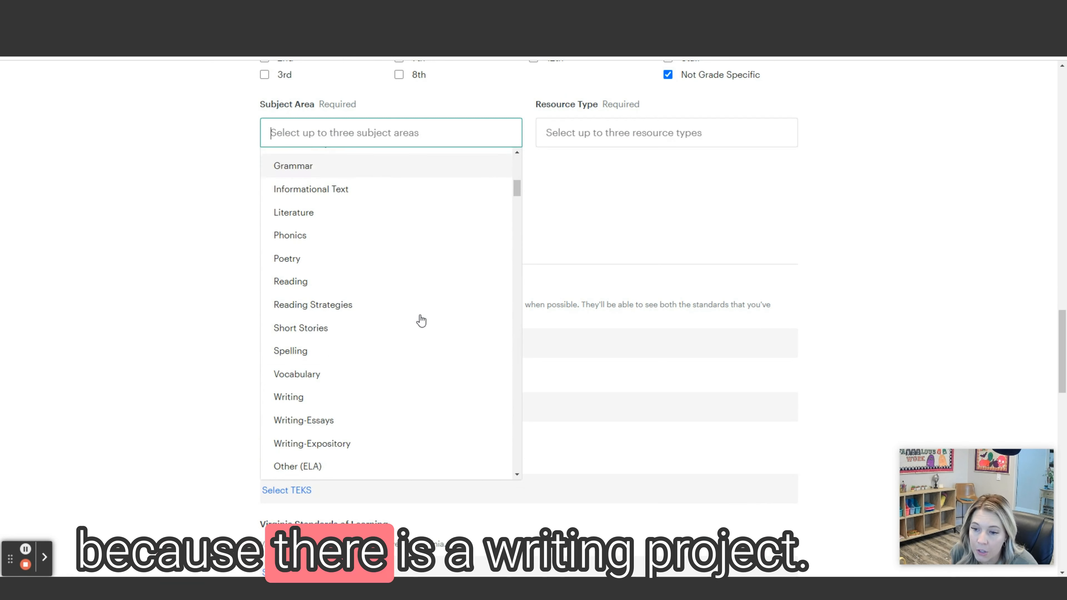
pyautogui.click(305, 375)
# Step: Add Holidays/Seasonal and Halloween to the product's subject areas
pyautogui.scroll(-1, 307, 365)
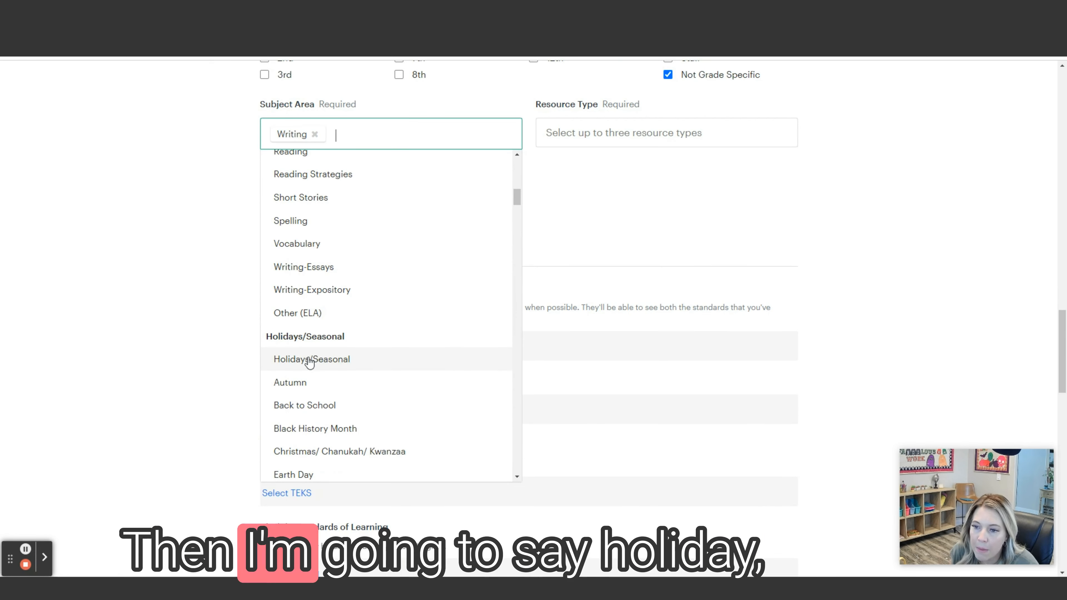
pyautogui.click(307, 360)
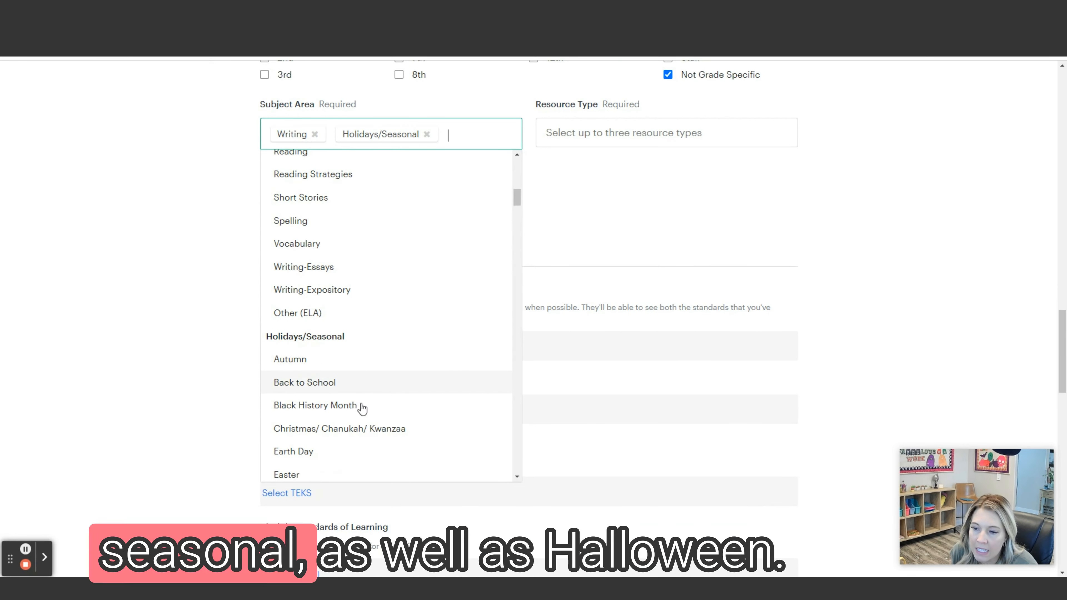
pyautogui.scroll(-5, 331, 437)
pyautogui.click(309, 412)
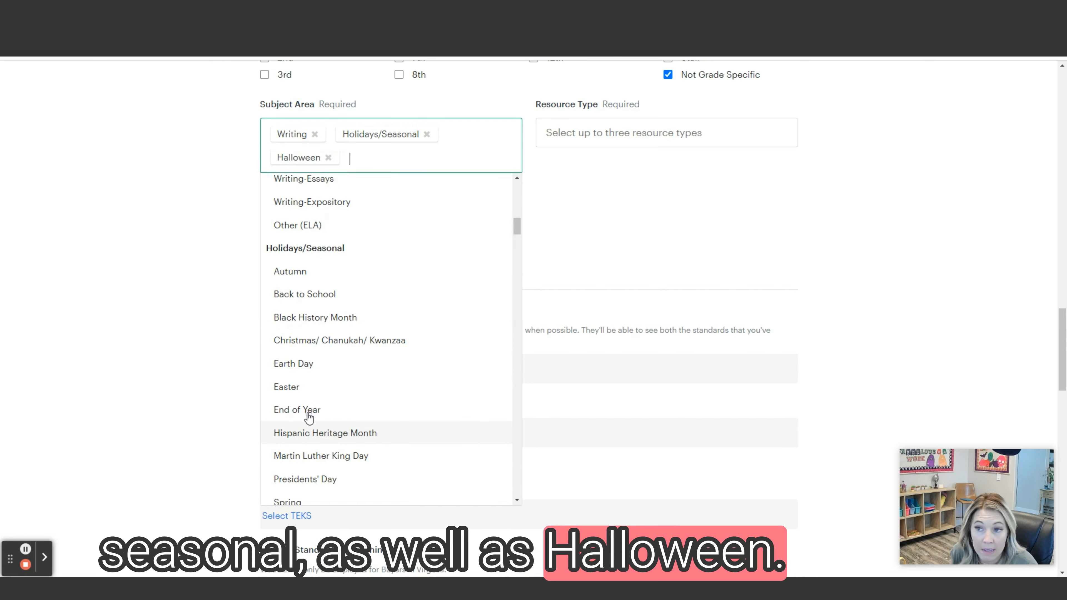
# Step: Set the product's resource types to Activities and Bulletin Board Ideas
pyautogui.click(601, 138)
pyautogui.click(590, 182)
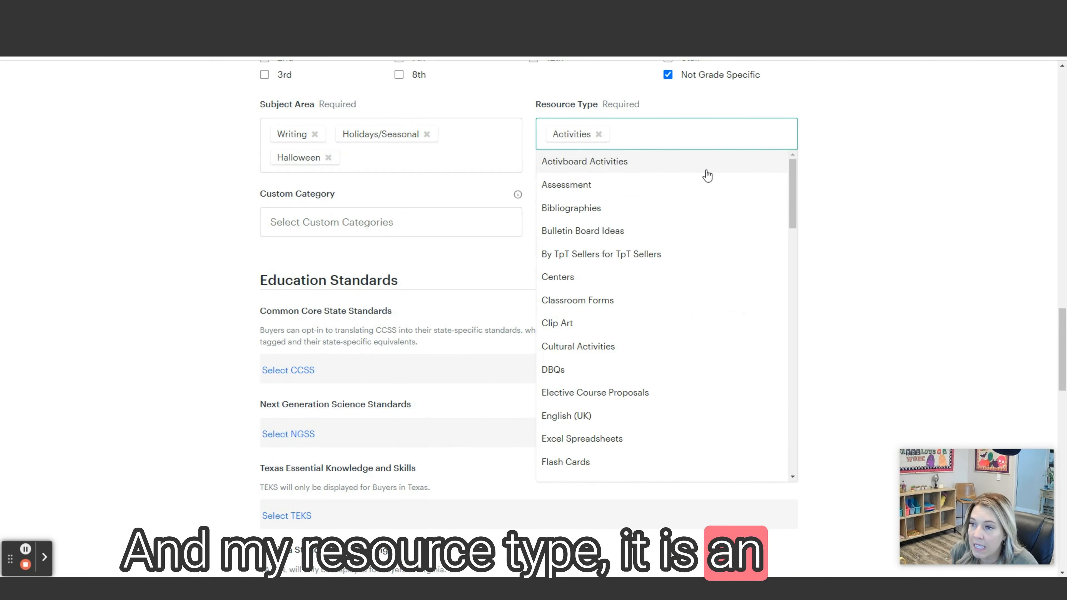
pyautogui.scroll(-1, 664, 220)
pyautogui.click(559, 174)
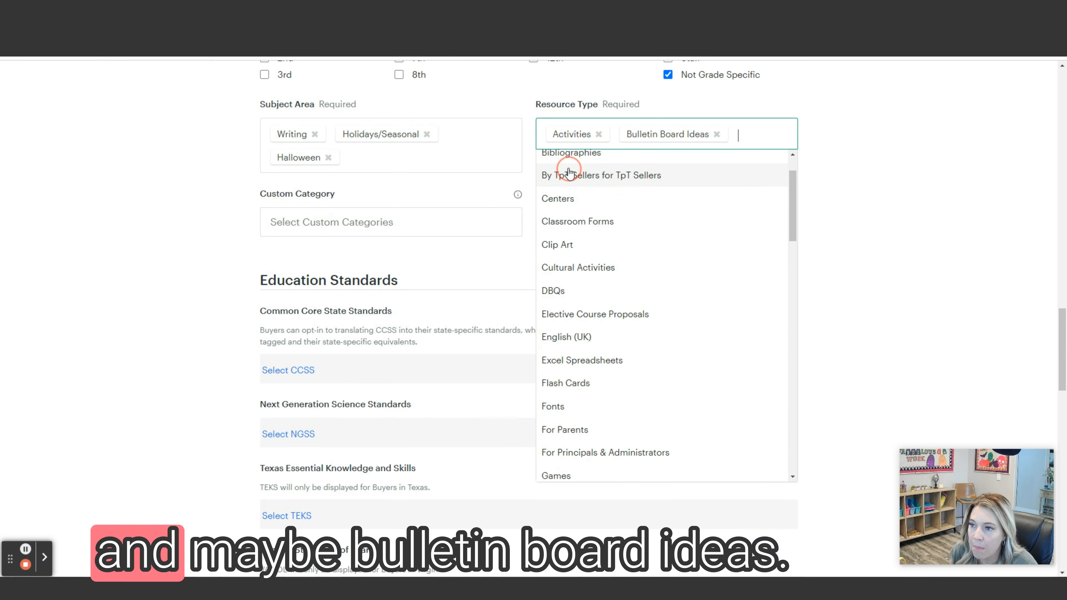
# Step: Look through the remaining resource types and add Printables as the third one
pyautogui.scroll(-6, 650, 305)
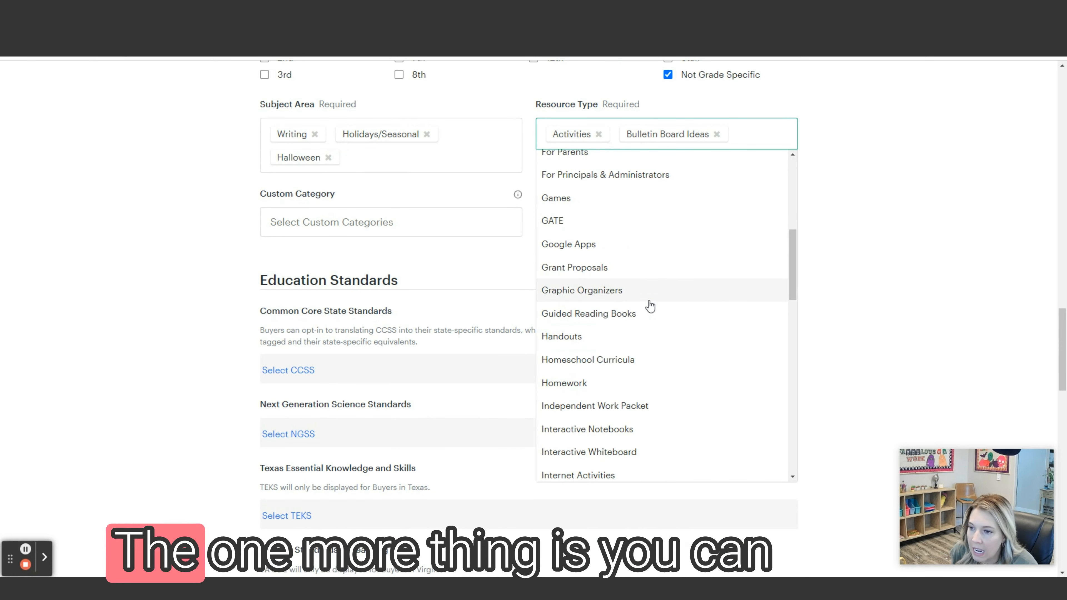
pyautogui.scroll(-1, 650, 305)
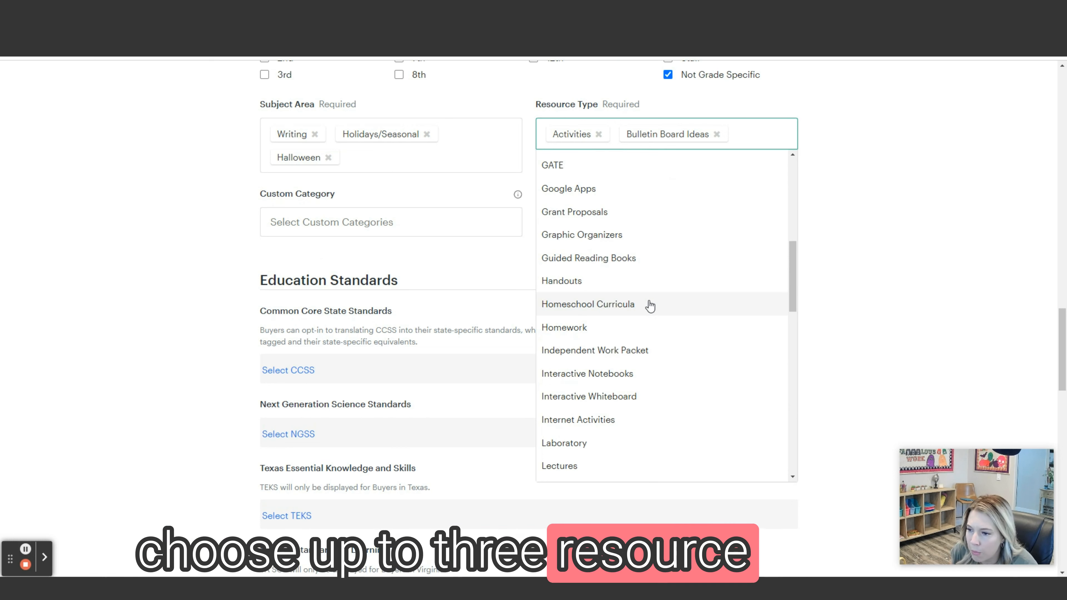
pyautogui.scroll(-1, 650, 305)
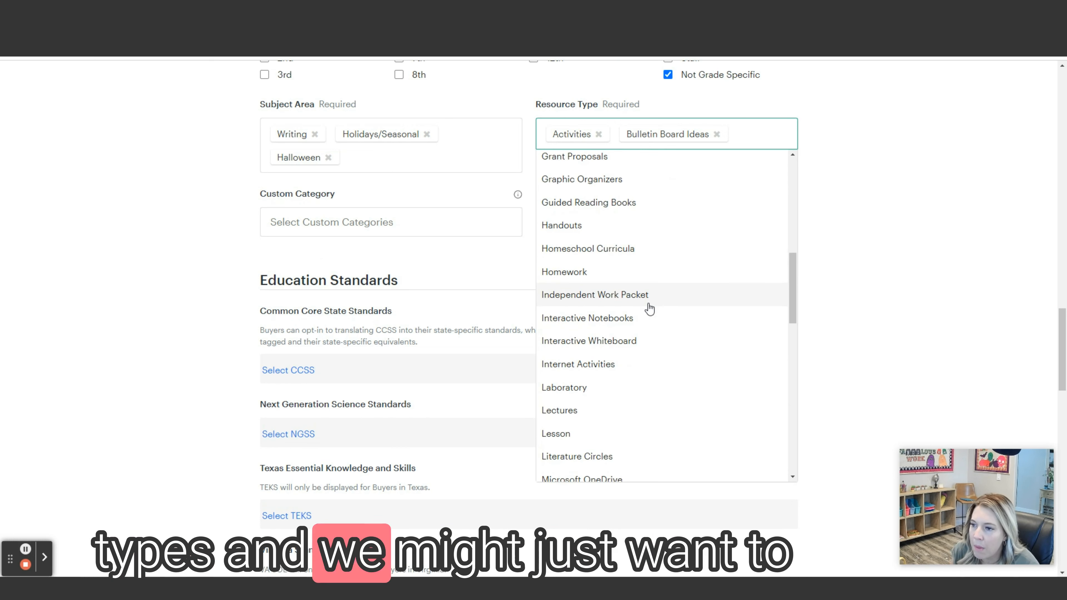
pyautogui.scroll(-3, 649, 308)
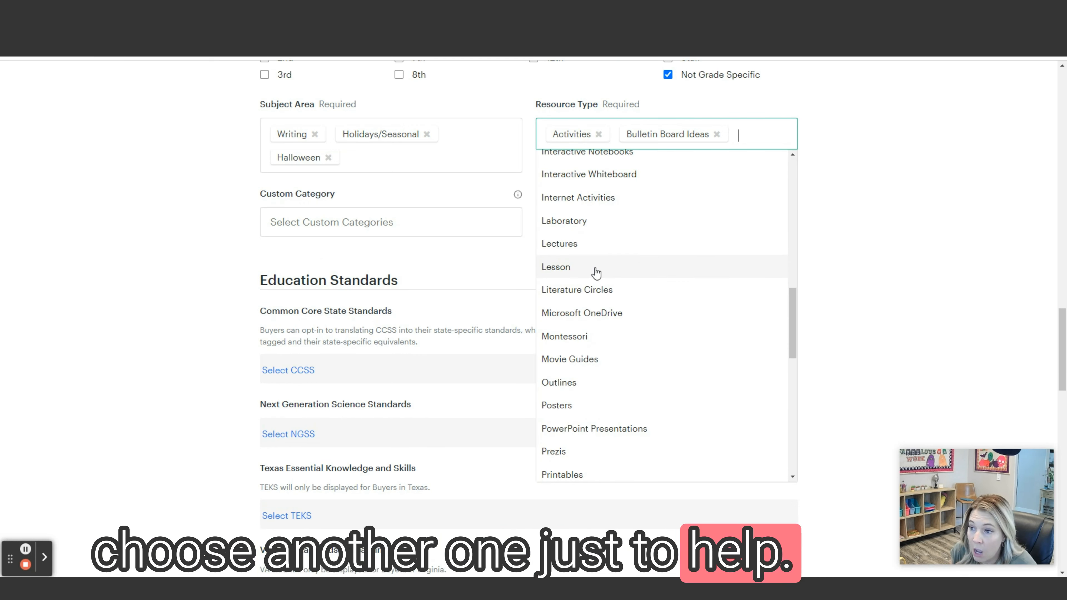
pyautogui.scroll(-3, 596, 273)
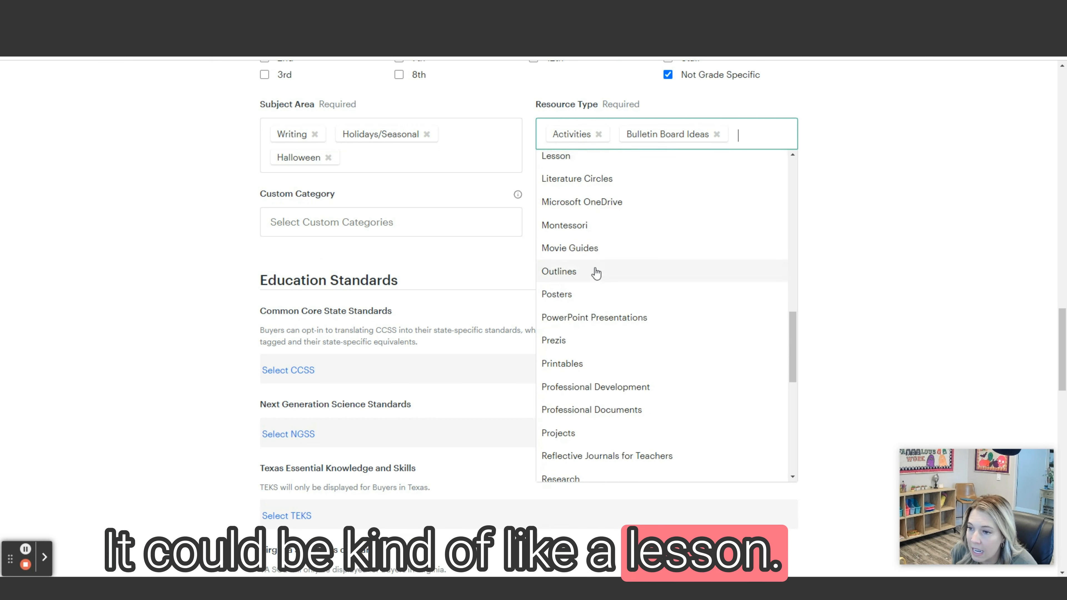
pyautogui.click(558, 364)
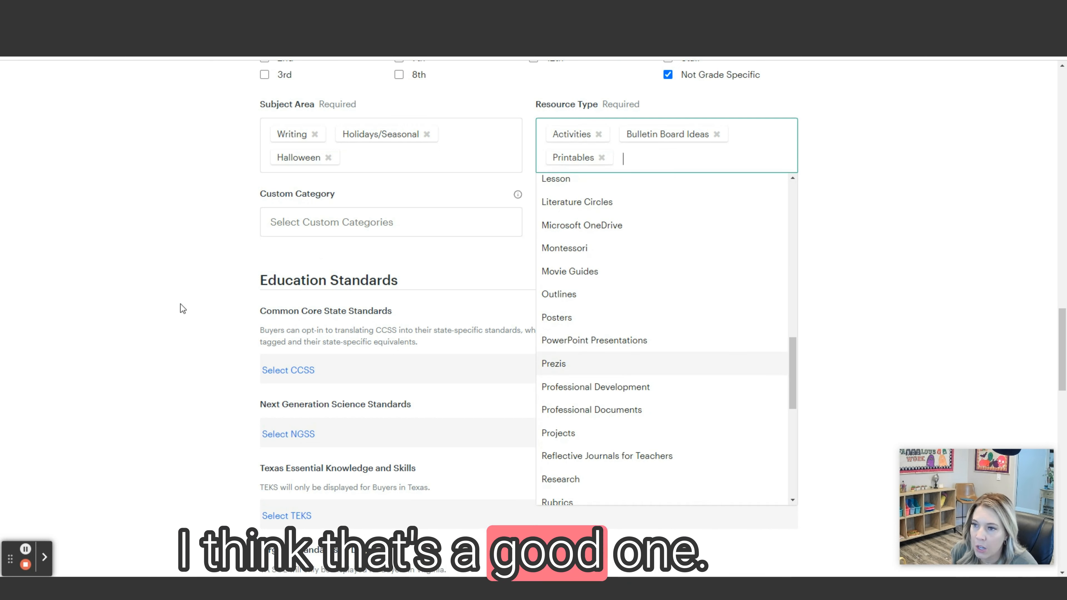
pyautogui.click(214, 293)
# Step: Assign the product to the custom categories Halloween Lessons & Activities, Halloween and Classroom Decor
pyautogui.click(325, 234)
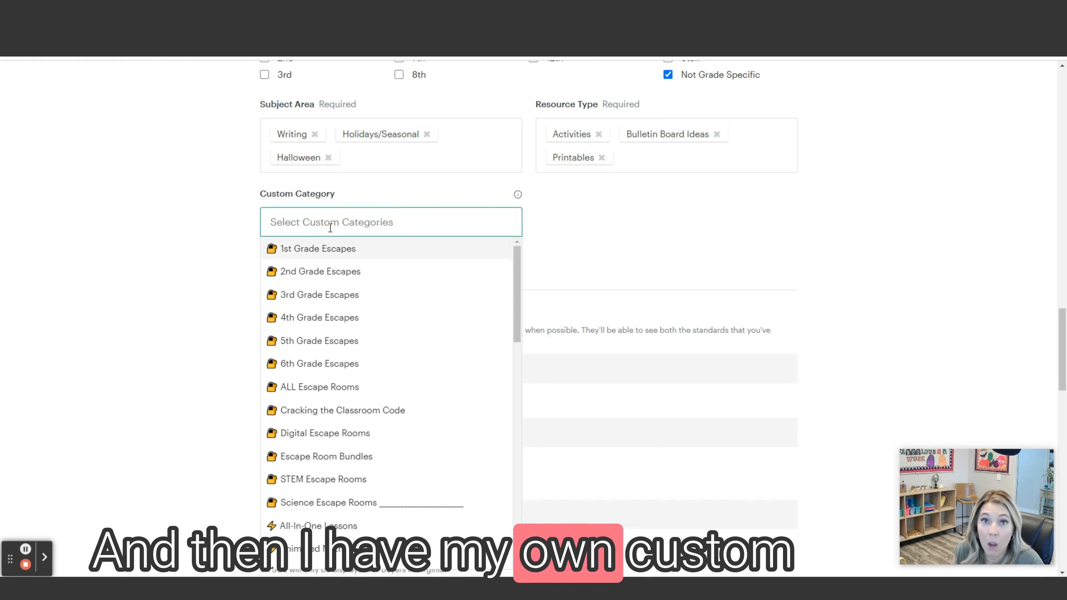
pyautogui.scroll(-7, 461, 360)
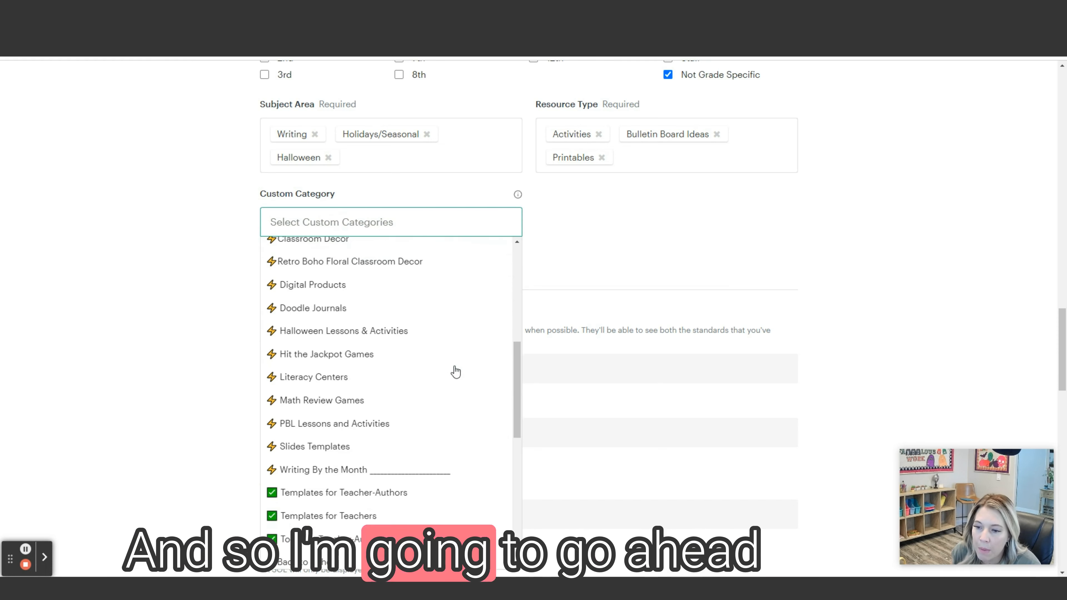
pyautogui.click(345, 331)
pyautogui.scroll(-4, 319, 404)
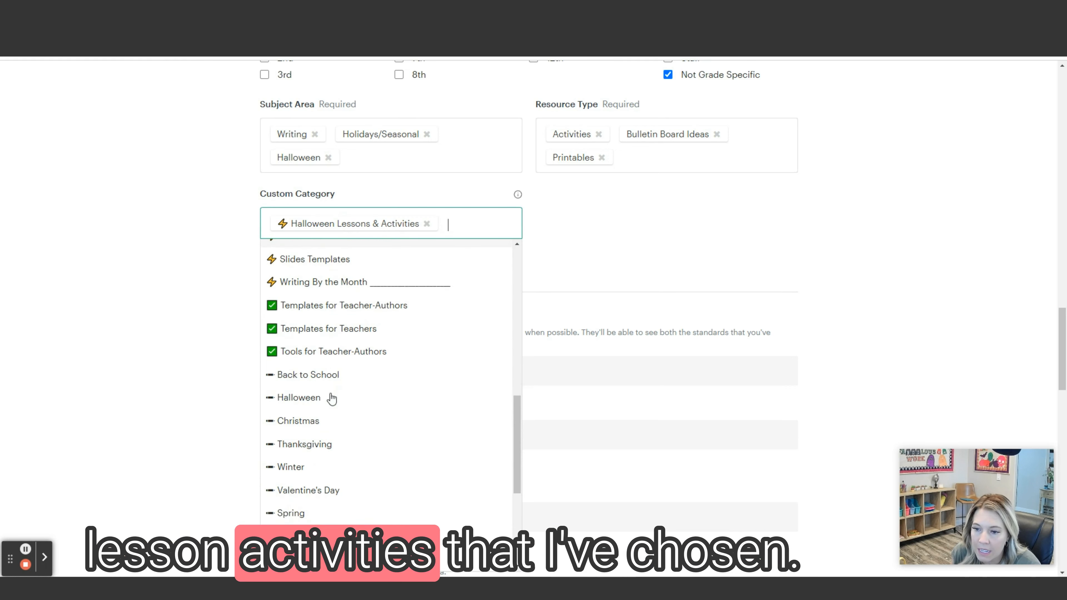
pyautogui.click(300, 398)
pyautogui.scroll(5, 367, 386)
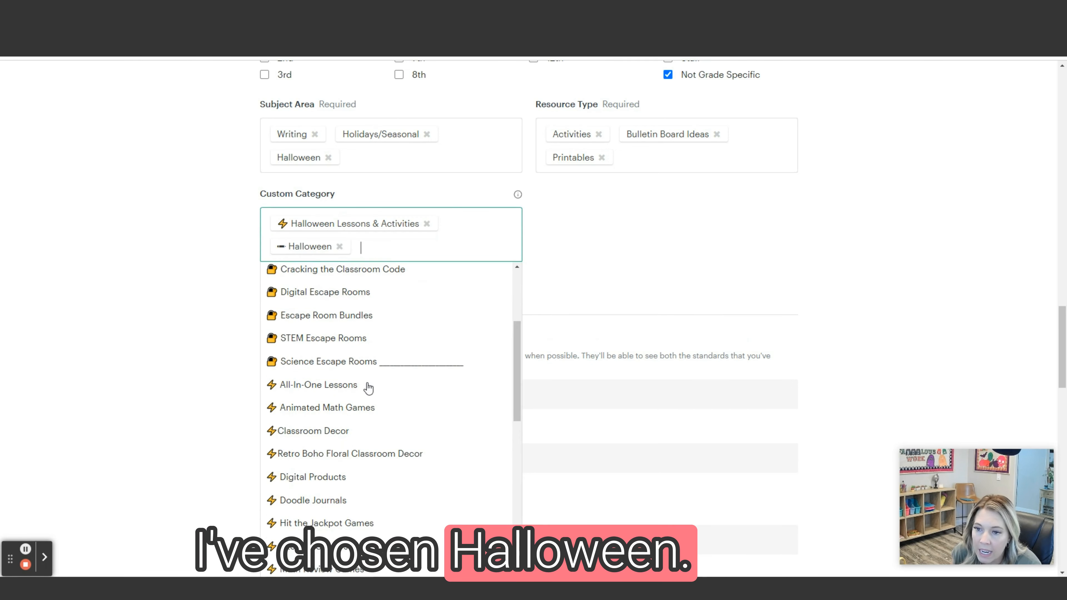
pyautogui.click(332, 431)
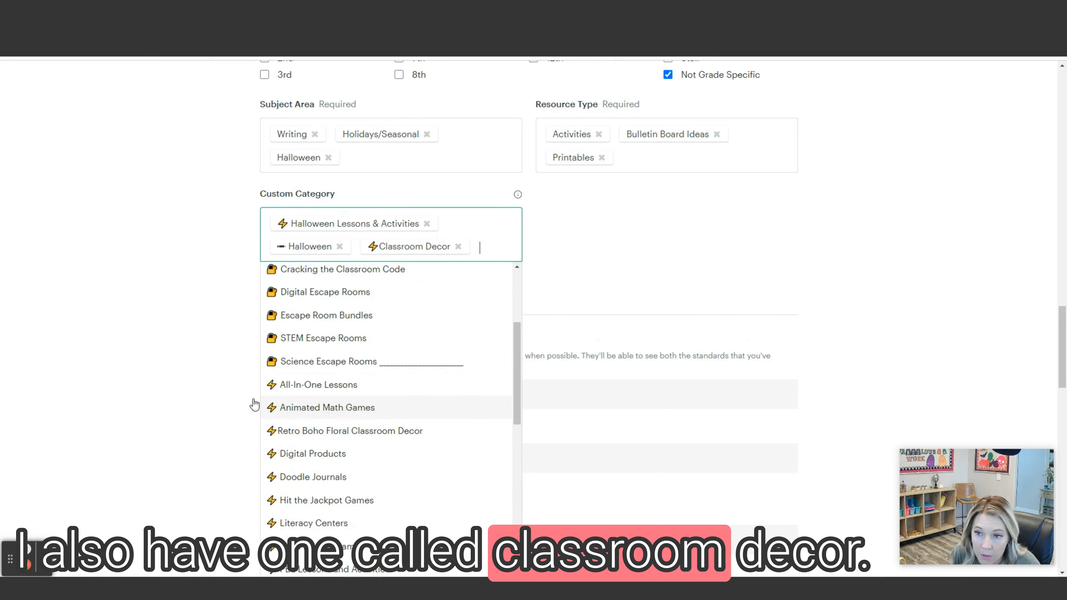
pyautogui.click(172, 384)
# Step: Open the Common Core State Standards selection and show the grade 3 ELA standards for Writing
pyautogui.scroll(-1, 174, 382)
pyautogui.scroll(-5, 201, 328)
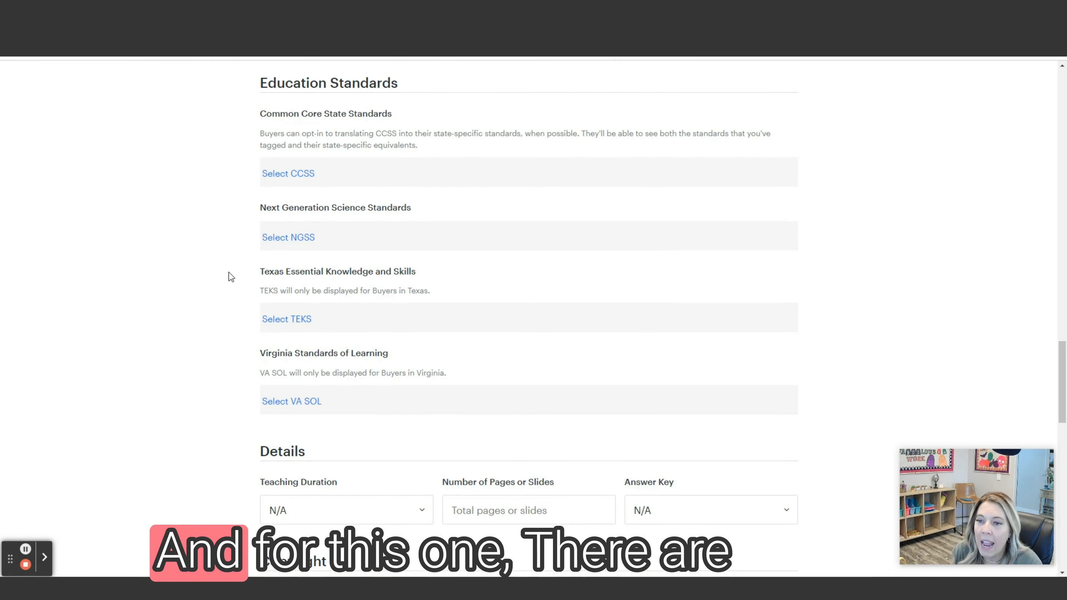
pyautogui.click(292, 174)
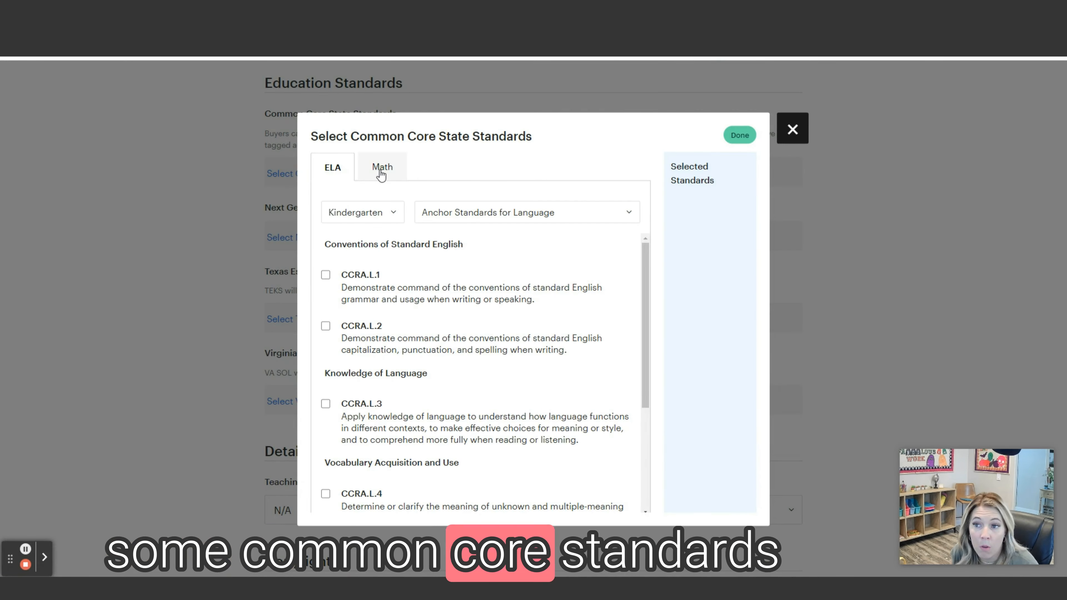
pyautogui.click(361, 212)
pyautogui.click(331, 263)
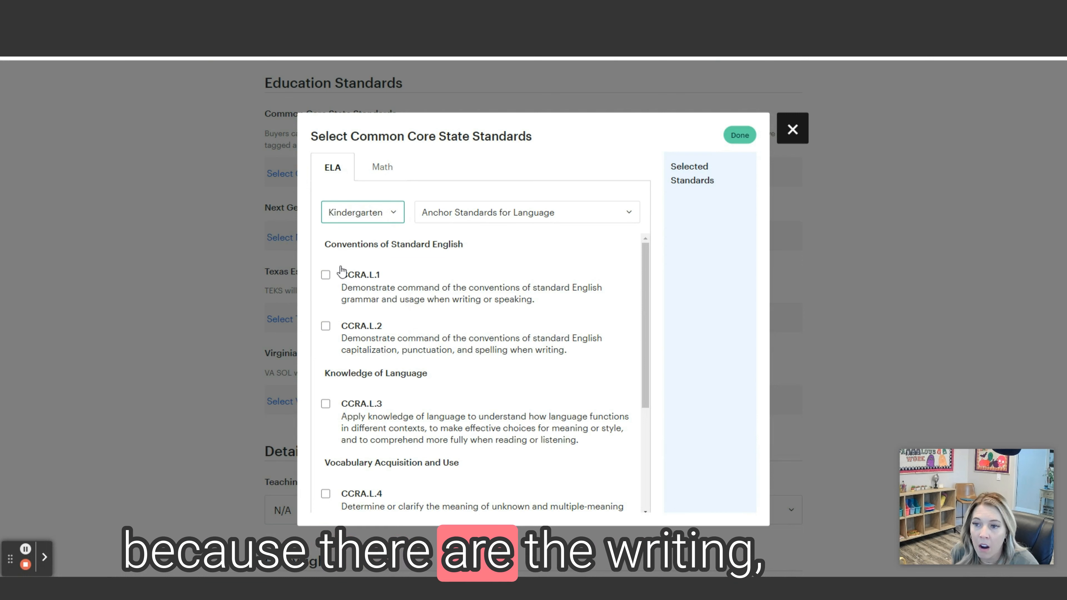
pyautogui.click(483, 208)
pyautogui.click(442, 328)
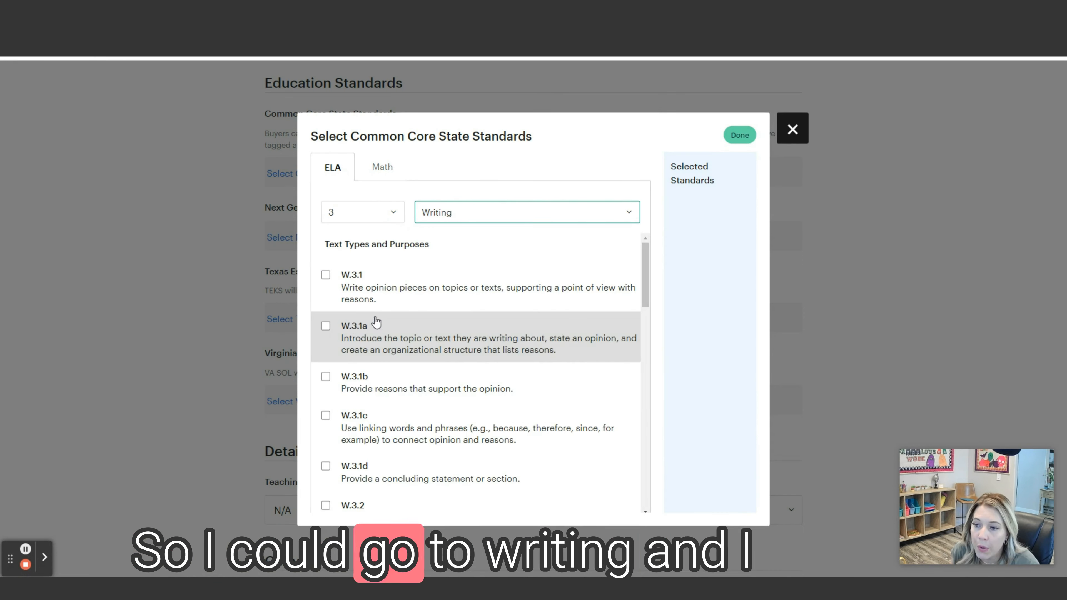
# Step: Tag the product with the grade 3 narrative writing standard W.3.3
pyautogui.scroll(-4, 331, 282)
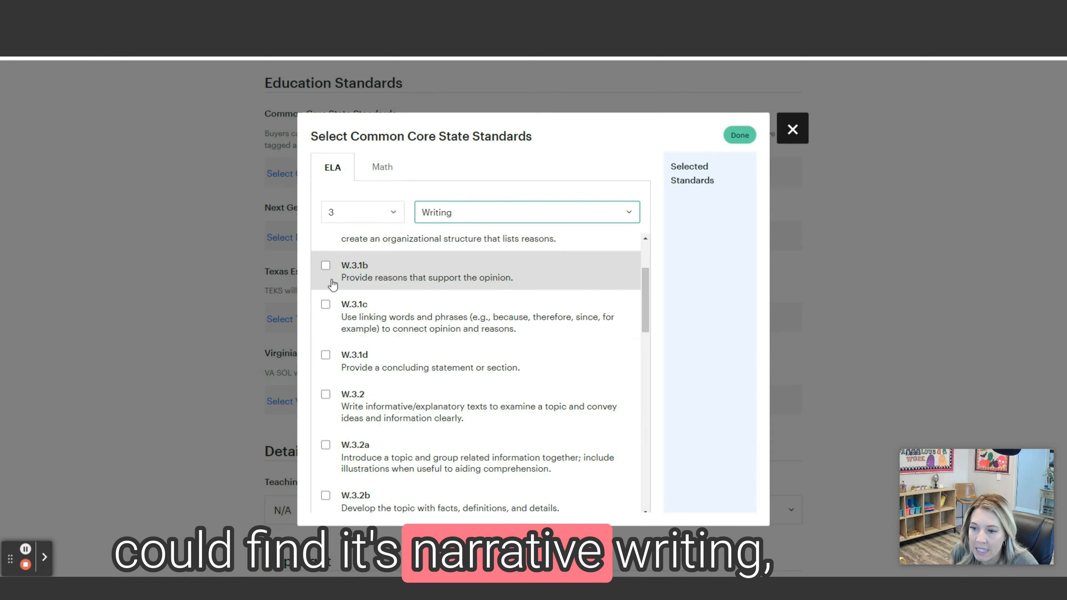
pyautogui.scroll(-1, 331, 282)
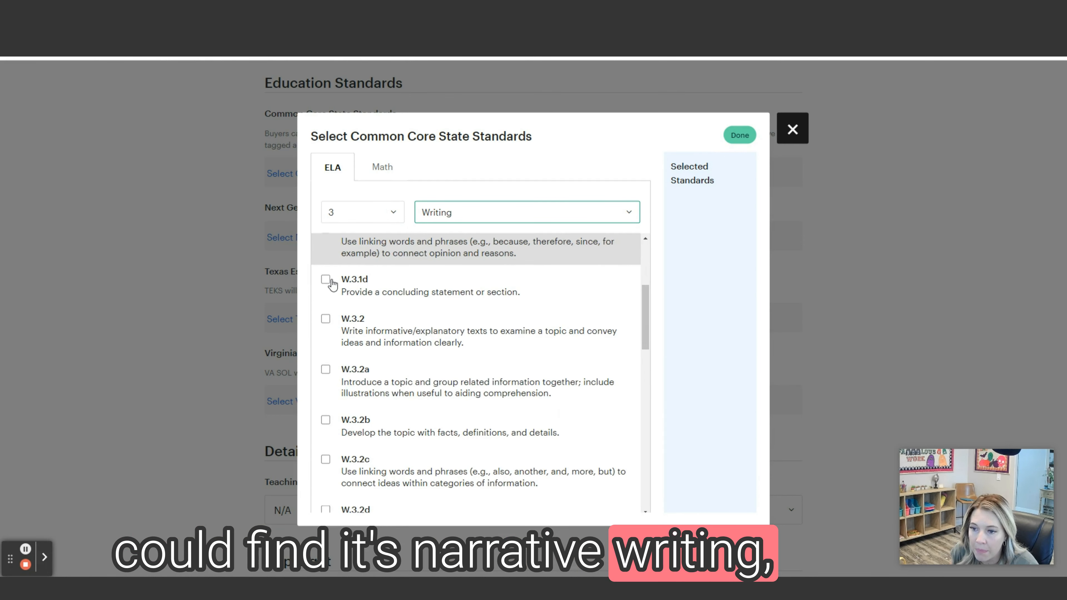
pyautogui.scroll(-2, 328, 304)
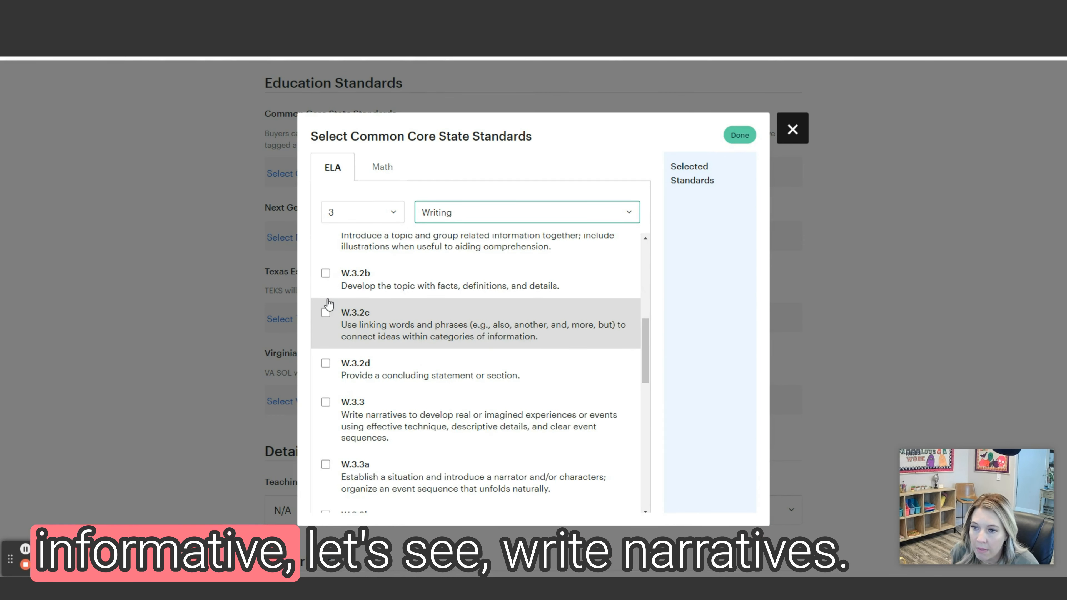
pyautogui.scroll(-1, 326, 304)
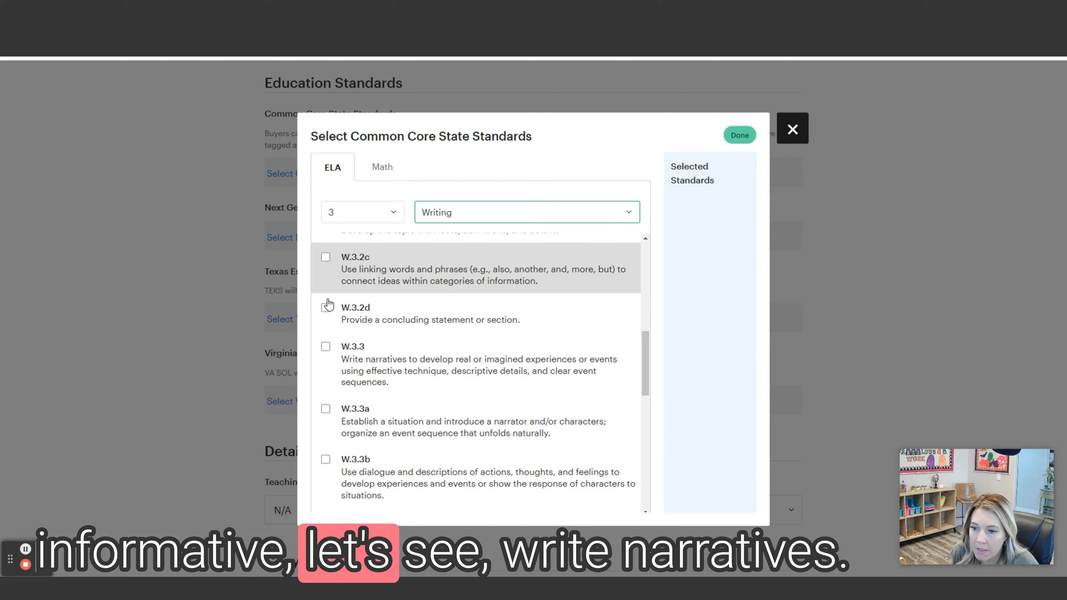
pyautogui.click(326, 346)
# Step: Switch the Writing standards to grade 4 and add the narrative writing standard W.4.3
pyautogui.click(356, 210)
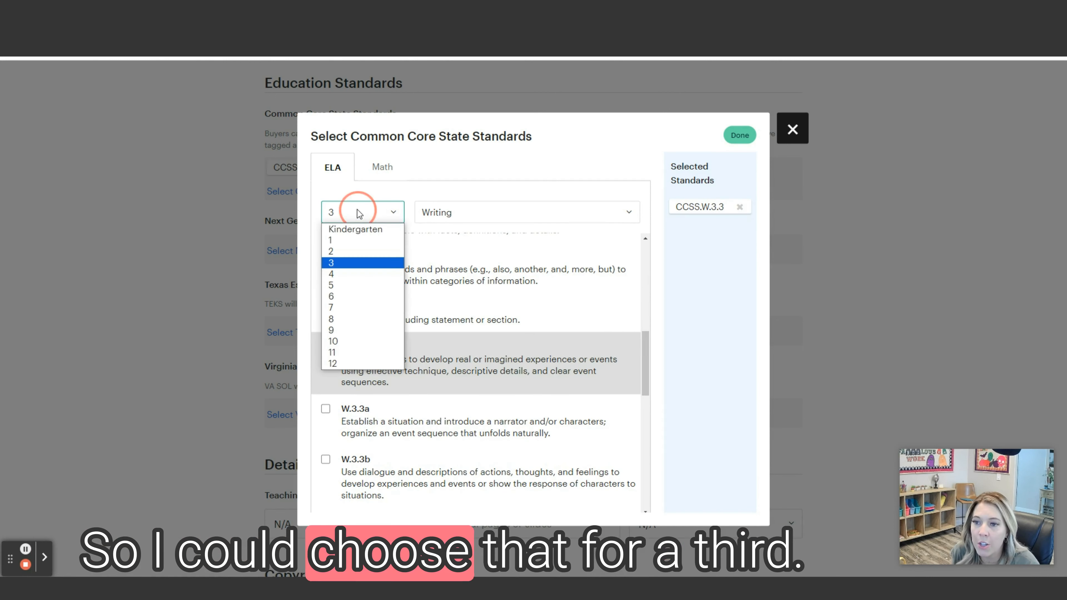
pyautogui.click(342, 275)
pyautogui.scroll(-5, 349, 313)
pyautogui.scroll(-3, 350, 313)
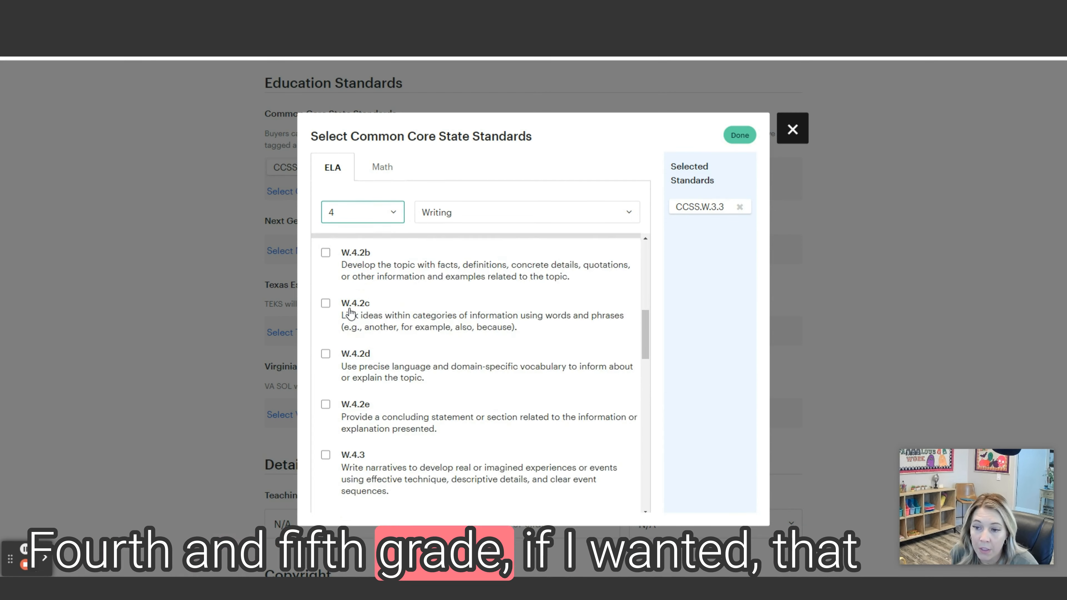
pyautogui.click(326, 399)
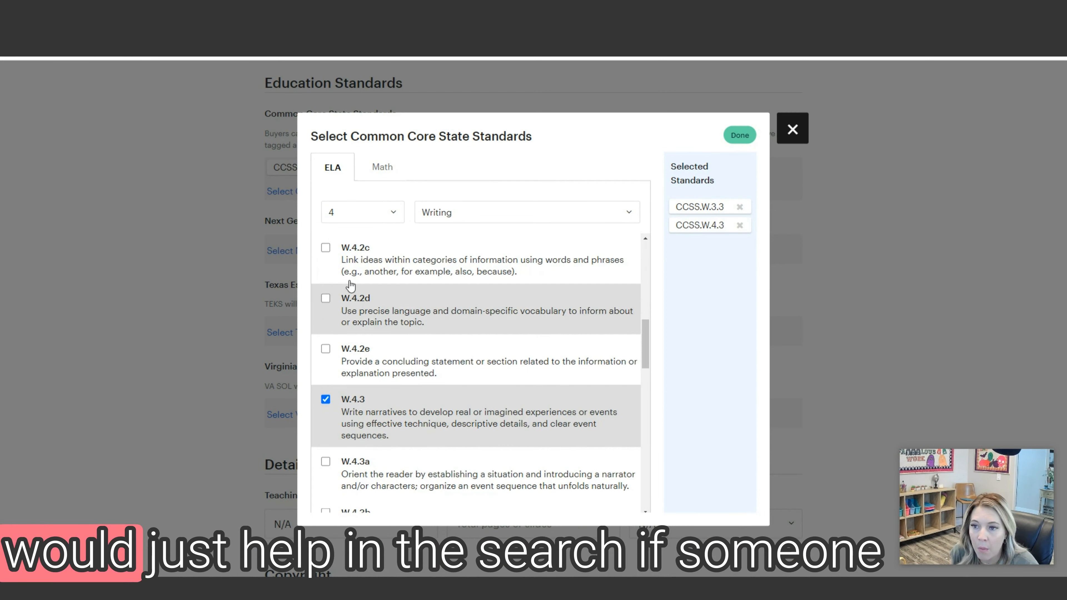
# Step: Switch the Writing standards to grade 5, add the narrative writing standard W.5.3 and finish the Common Core selection
pyautogui.click(388, 215)
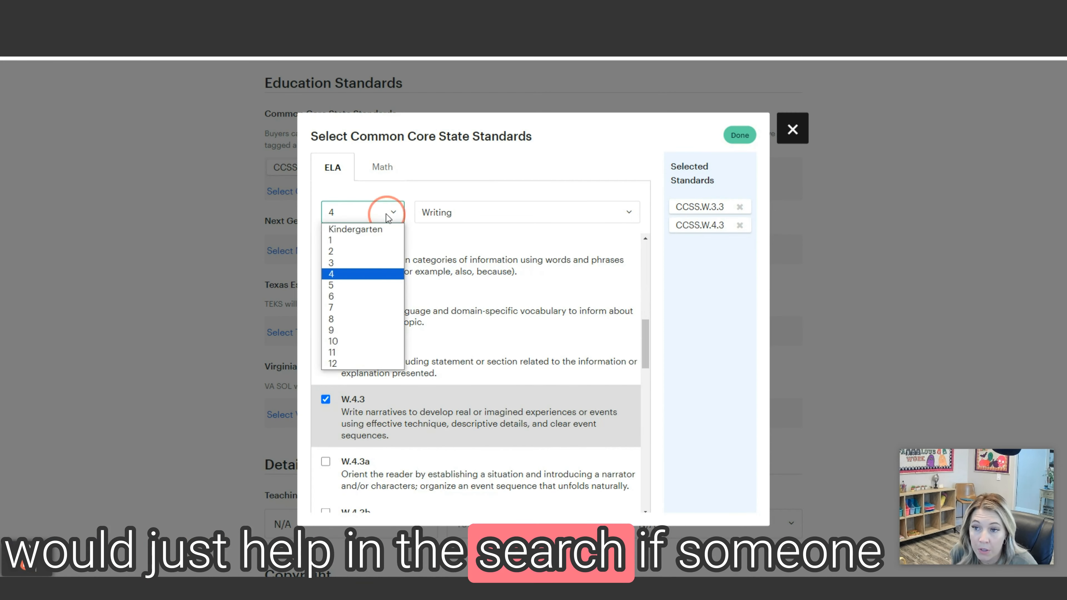
pyautogui.click(347, 285)
pyautogui.scroll(-5, 343, 324)
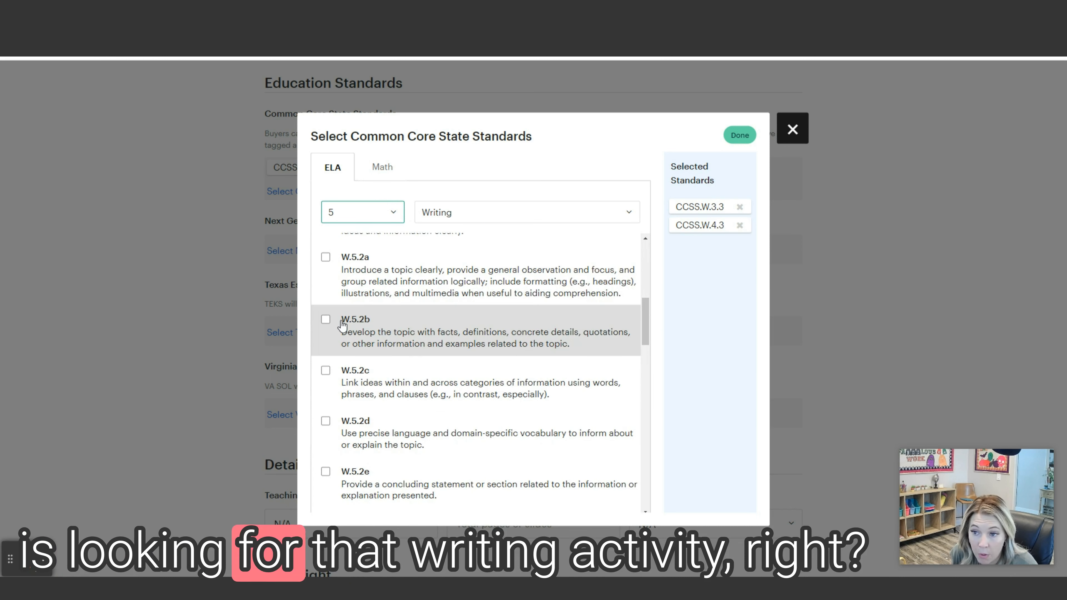
pyautogui.scroll(-3, 342, 325)
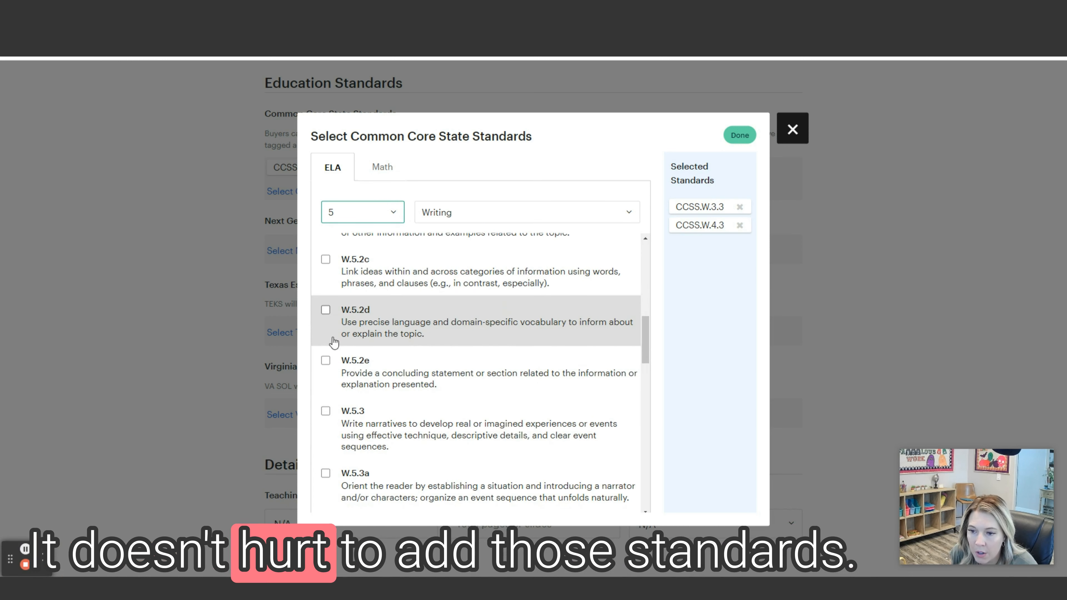
pyautogui.click(325, 411)
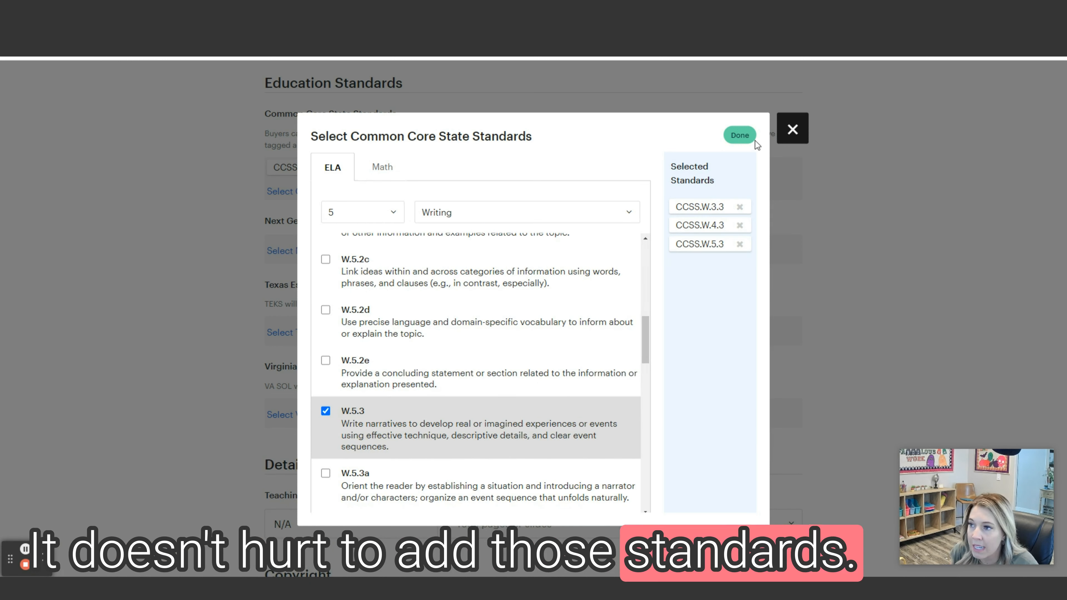
pyautogui.click(739, 136)
# Step: Fill in the product details with teaching duration N/A, 54 pages and answer key N/A
pyautogui.scroll(-3, 709, 151)
pyautogui.click(317, 411)
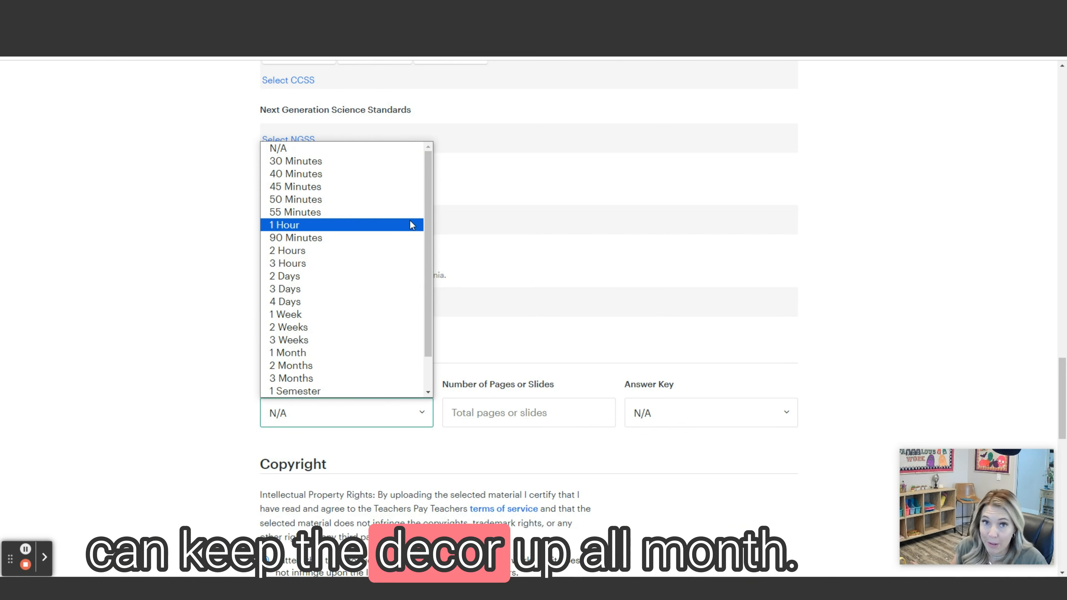
pyautogui.click(281, 145)
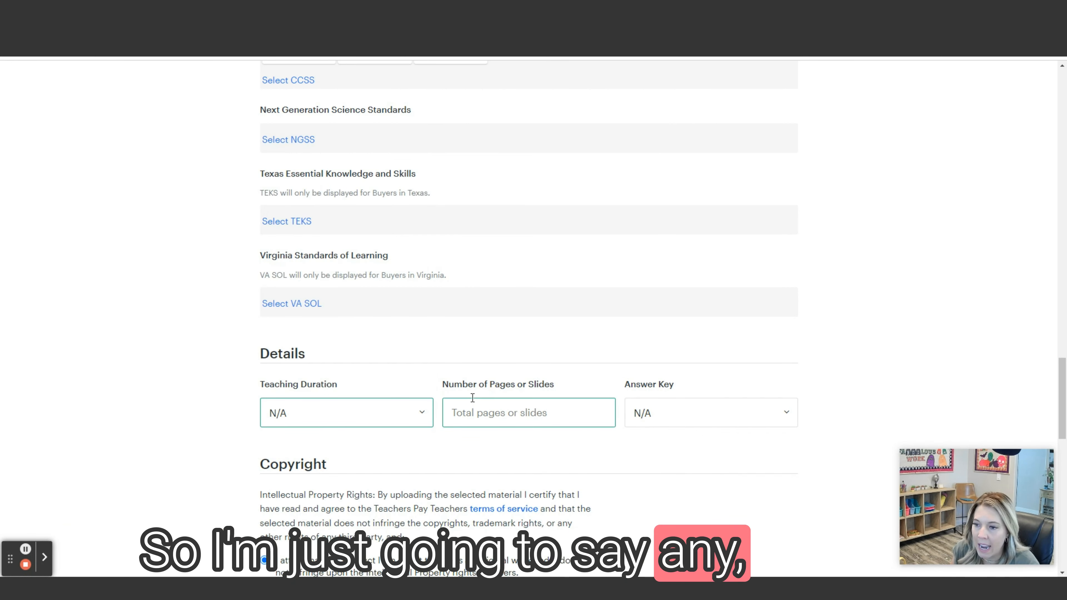
pyautogui.click(479, 407)
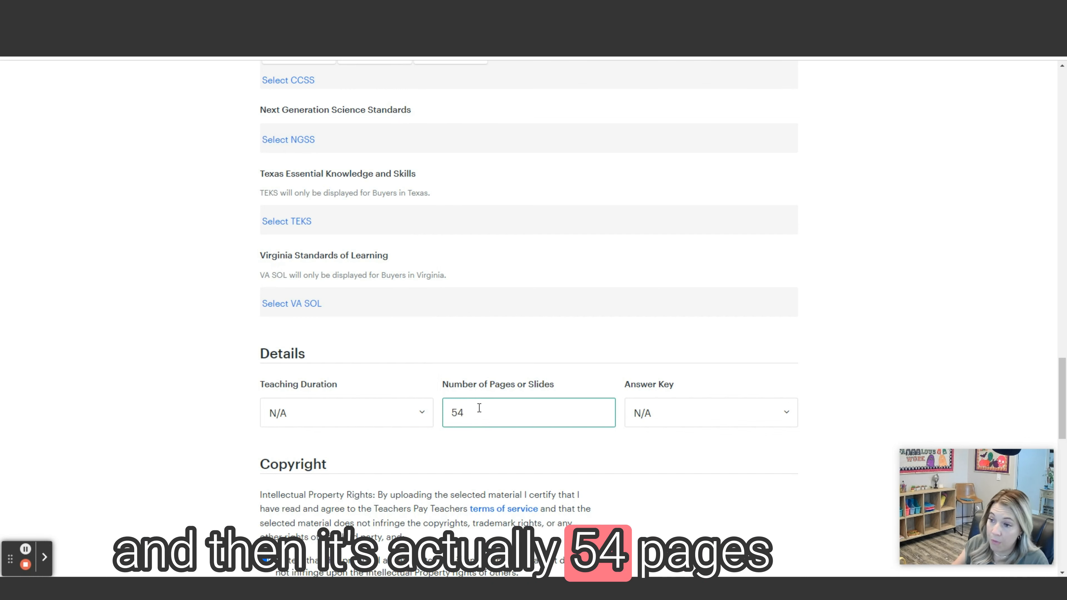
pyautogui.click(631, 391)
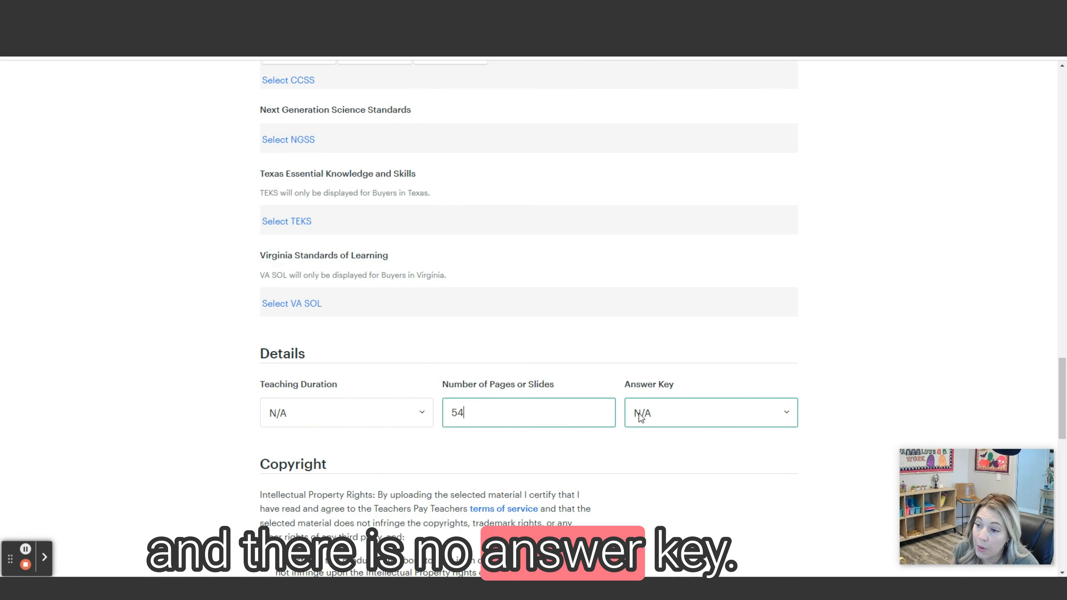
# Step: Submit the completed product form as an active listing
pyautogui.scroll(-10, 638, 414)
pyautogui.scroll(-2, 637, 417)
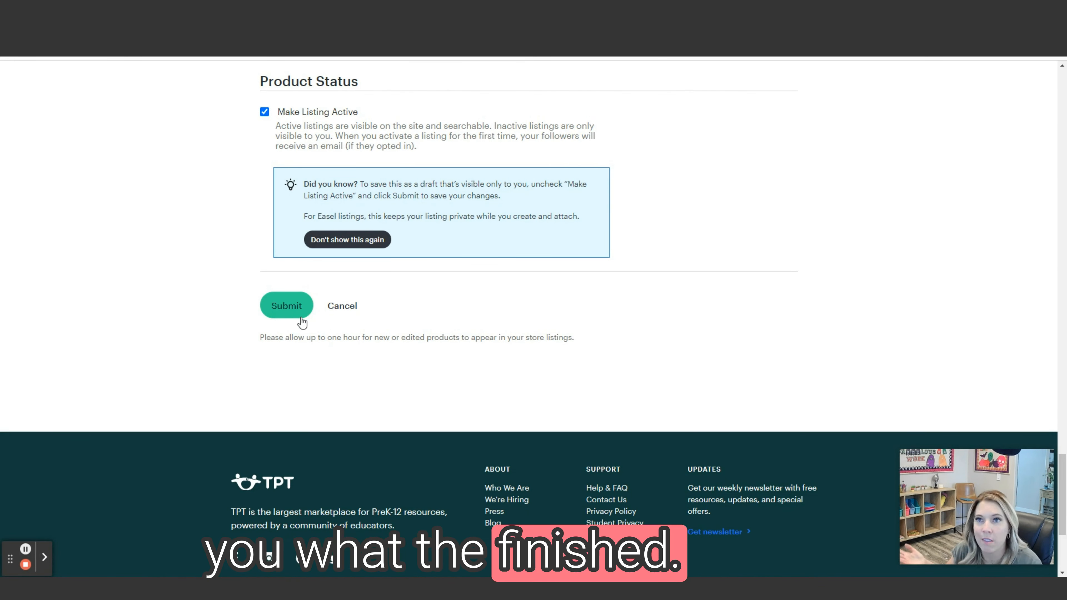
pyautogui.click(286, 306)
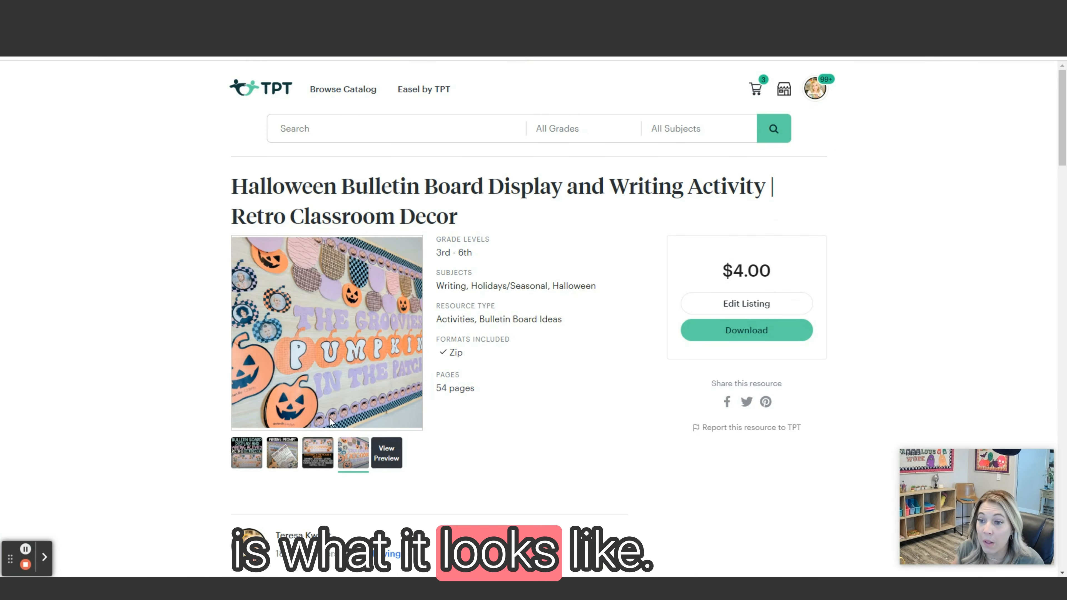
# Step: Check the published listing's thumbnails, then open its full preview and close it again
pyautogui.scroll(-1, 169, 449)
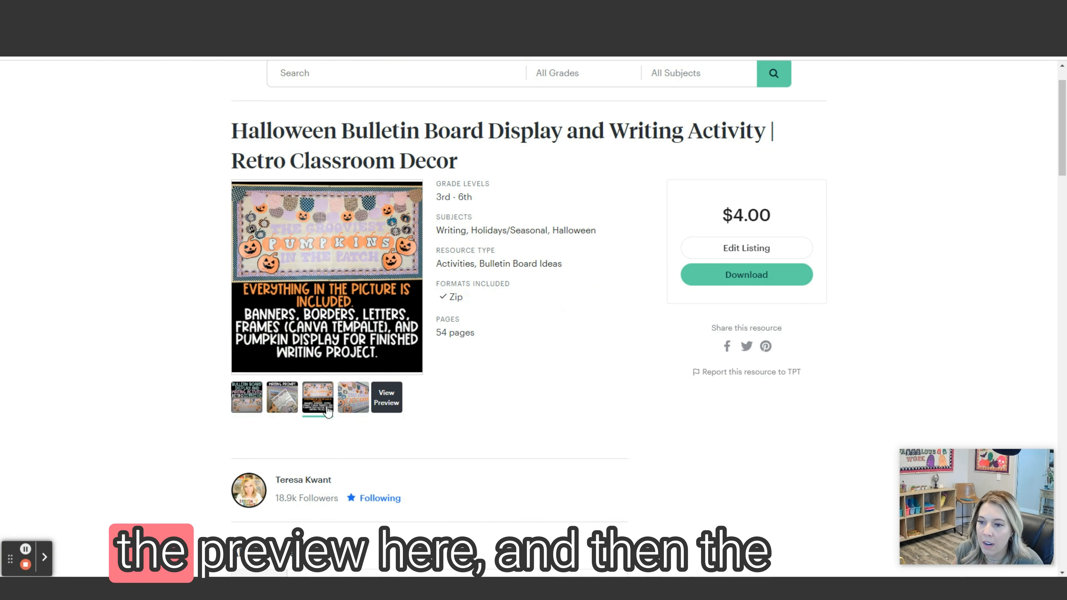
pyautogui.click(387, 398)
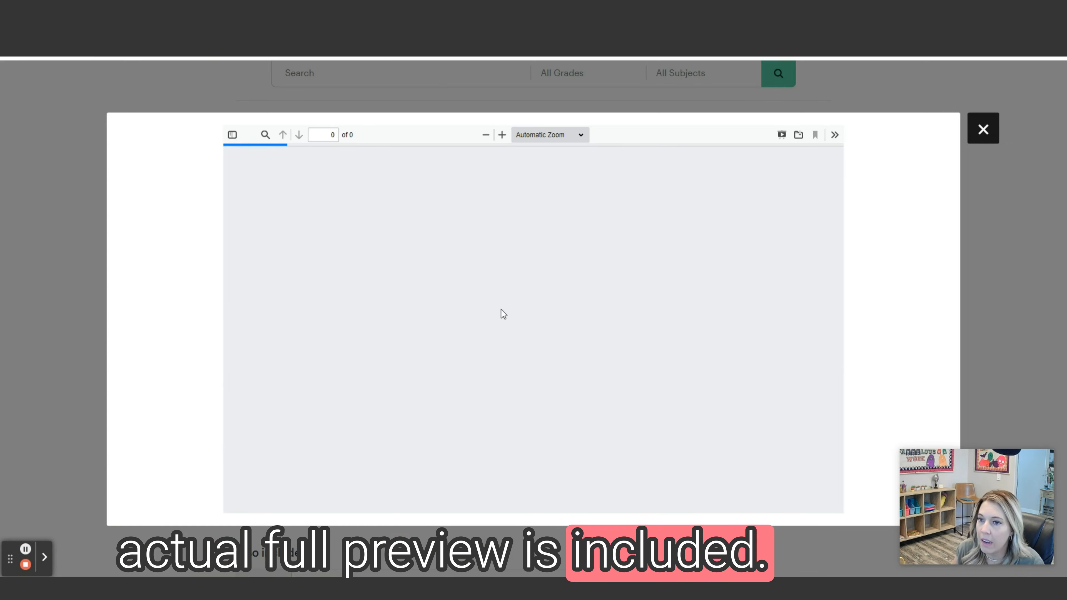
pyautogui.click(983, 128)
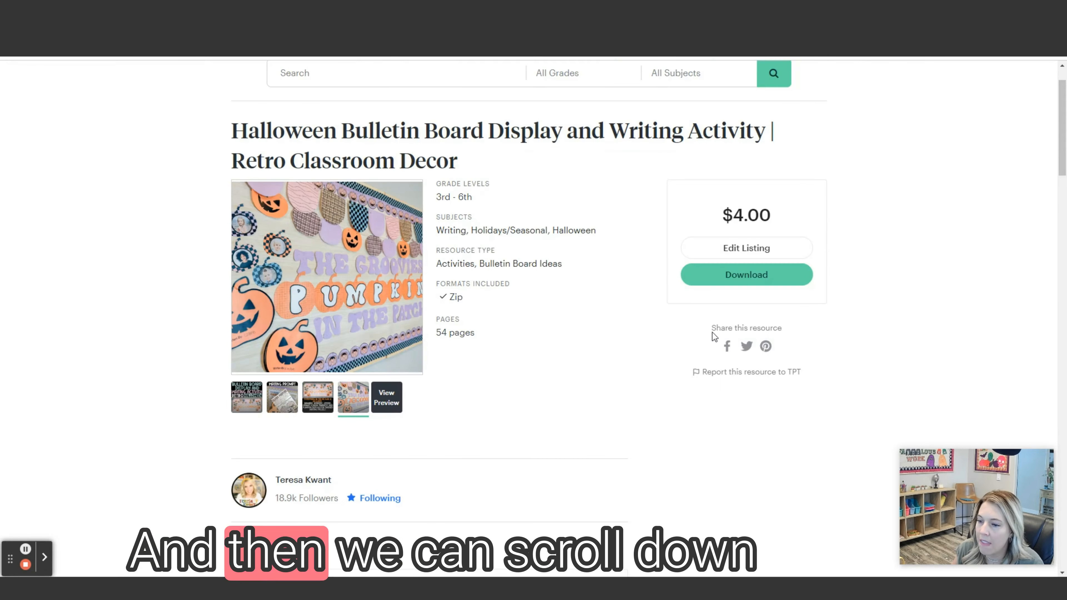
# Step: Review the published listing's description, page details and reviews section, and return to its main cover image
pyautogui.scroll(-10, 710, 341)
pyautogui.scroll(-9, 409, 235)
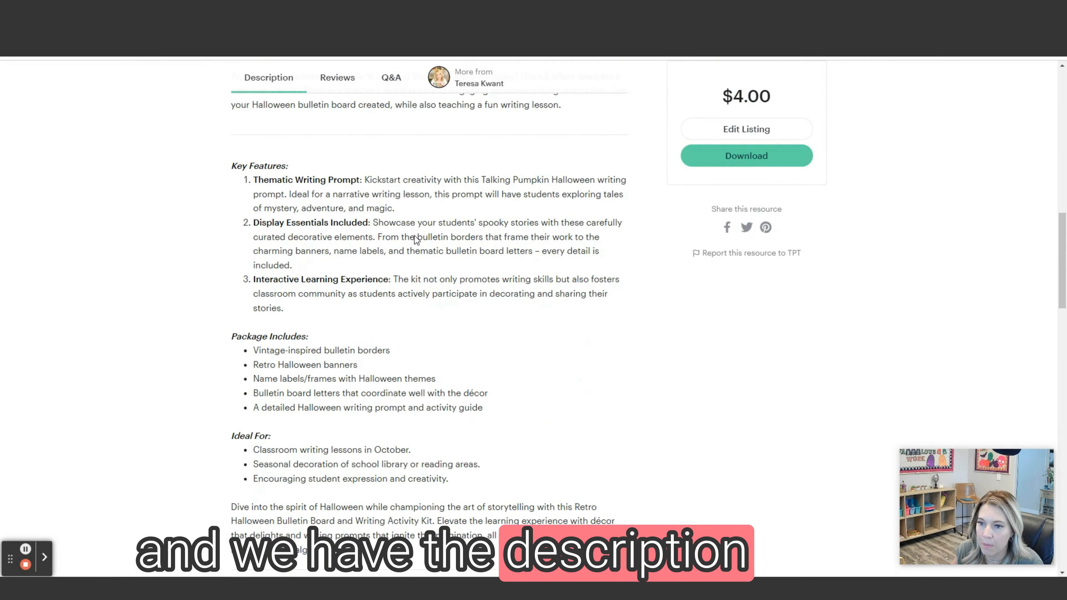
pyautogui.scroll(-6, 322, 331)
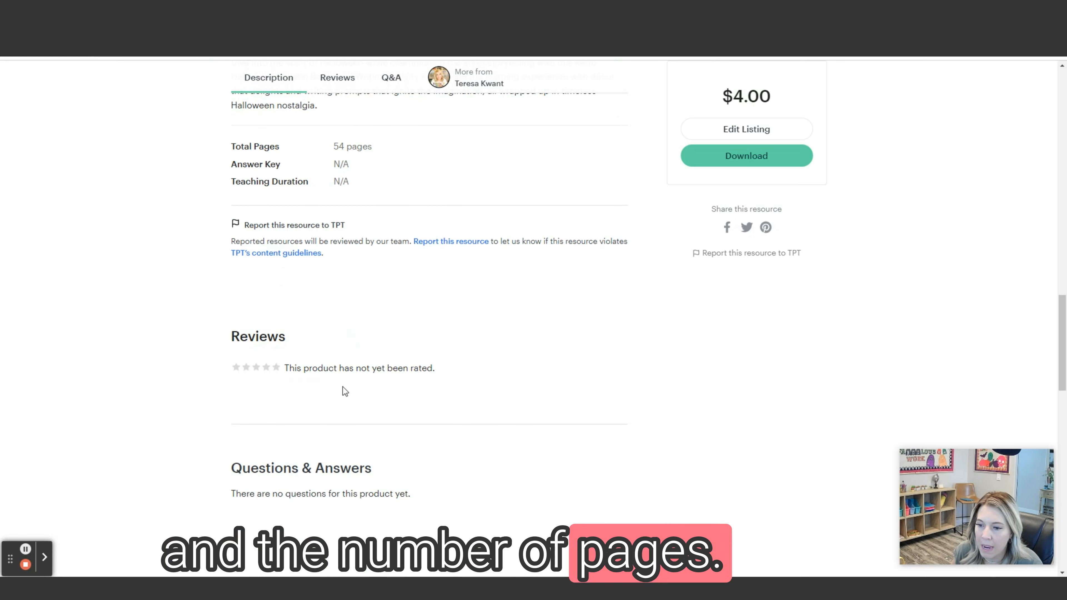
pyautogui.scroll(15, 314, 428)
pyautogui.scroll(15, 313, 429)
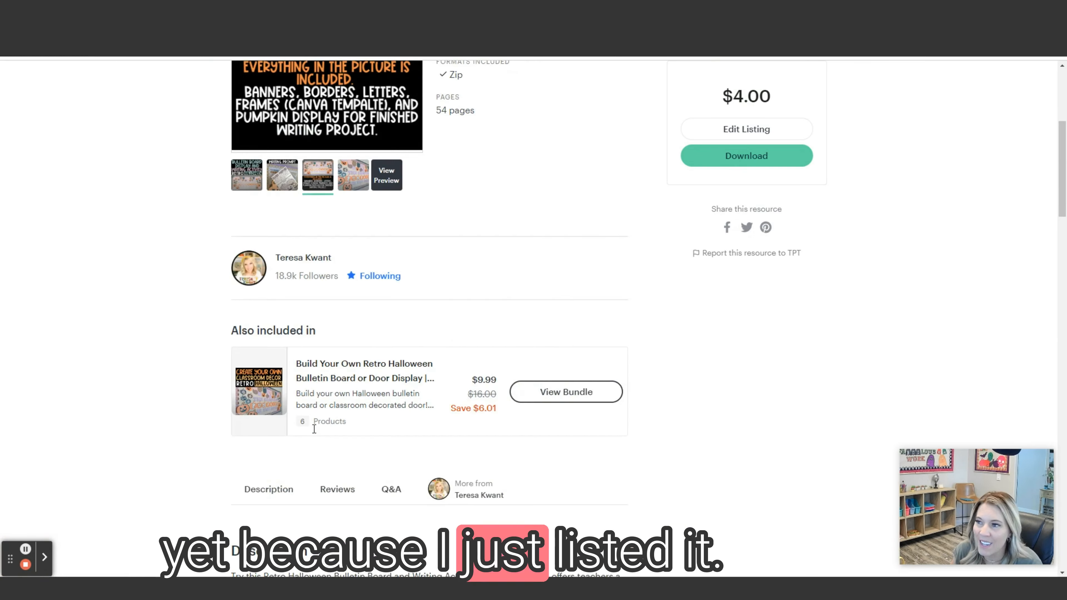
pyautogui.click(243, 450)
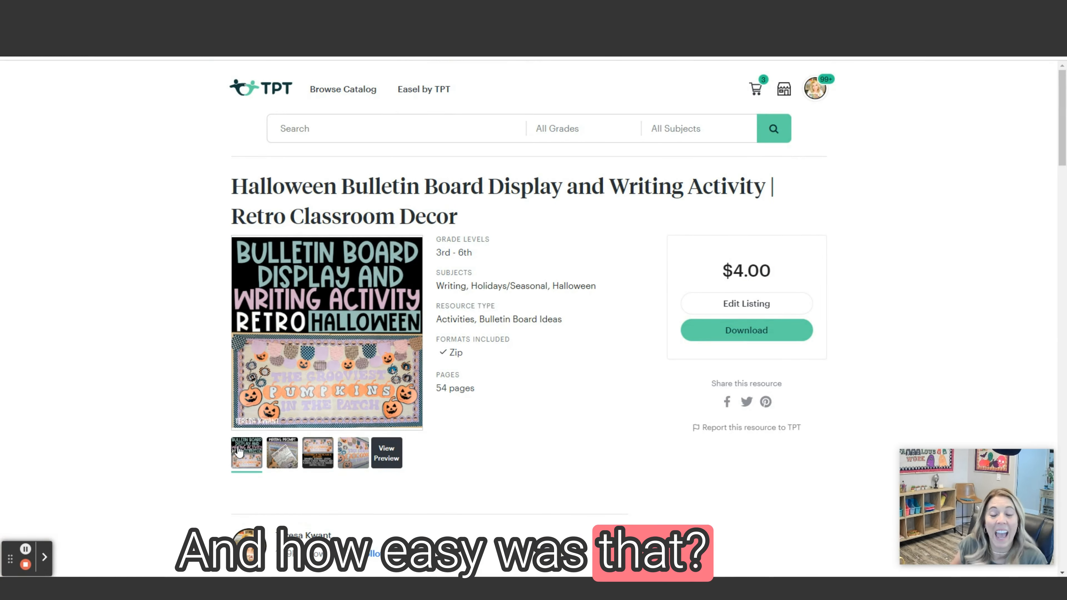